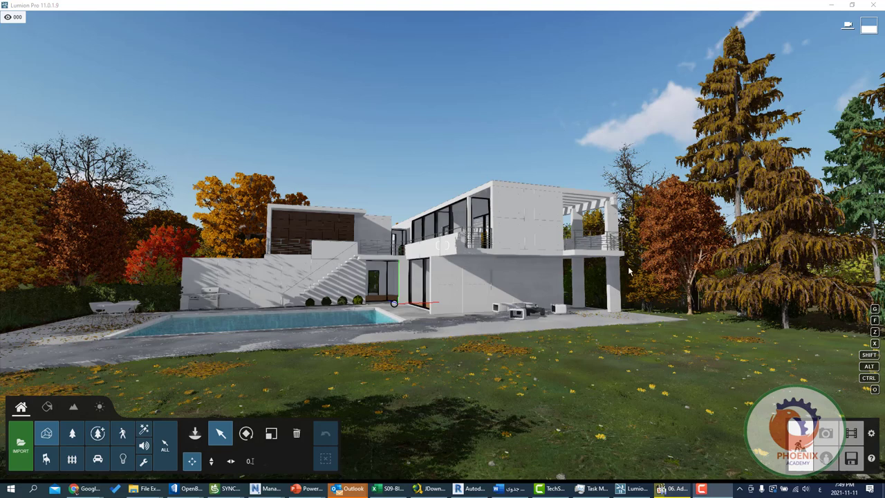
# Switch from Build mode to Movie mode to show the four existing clips
pyautogui.click(852, 433)
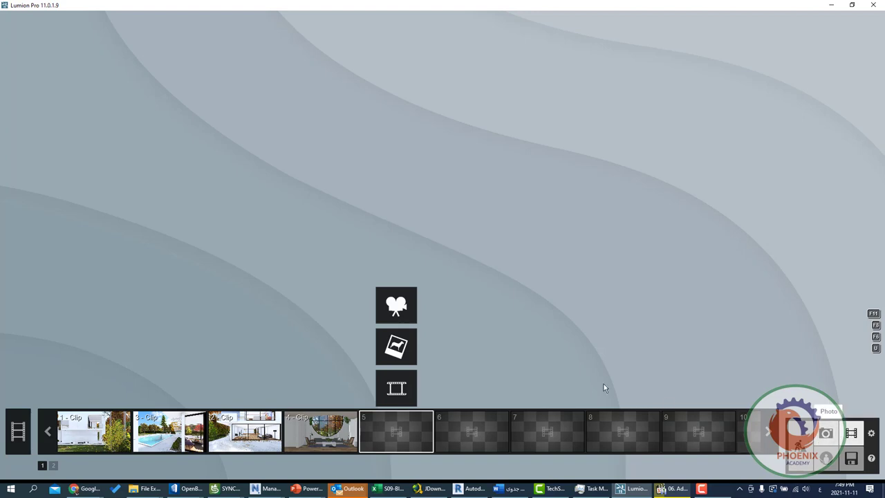
# Record clip 5 from two camera keyframes, zooming focal length to about 51.8mm, and preview it
pyautogui.click(401, 306)
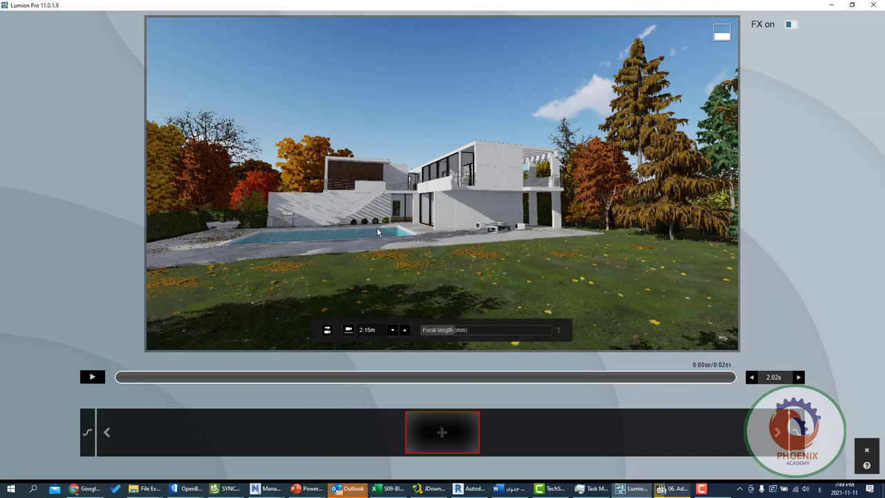
pyautogui.click(442, 434)
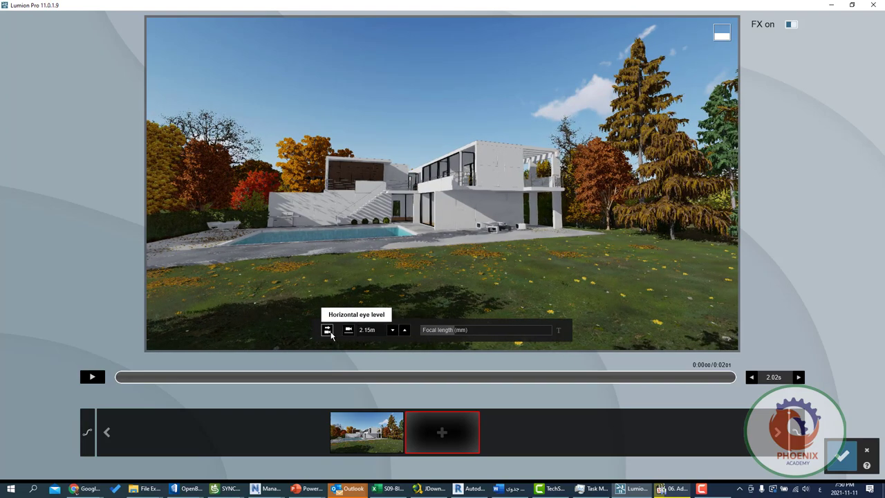
pyautogui.moveTo(452, 330)
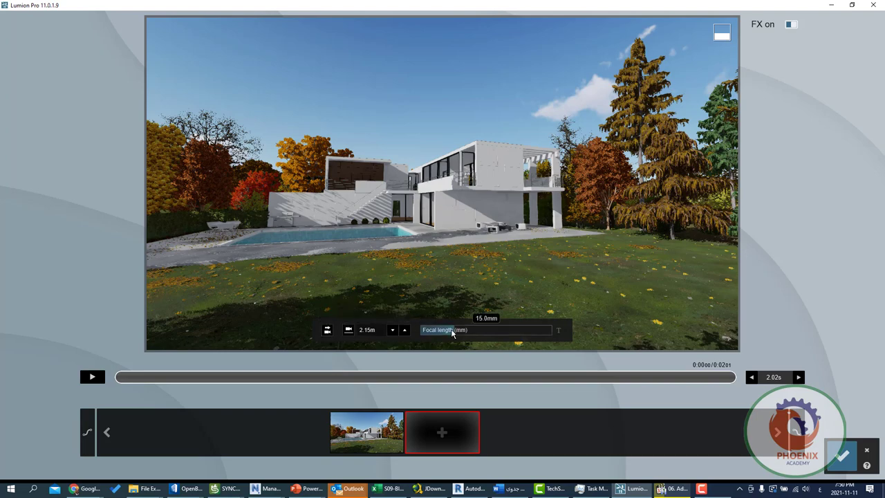
pyautogui.moveTo(452, 331)
pyautogui.mouseDown()
pyautogui.moveTo(490, 333)
pyautogui.moveTo(481, 331)
pyautogui.mouseUp()
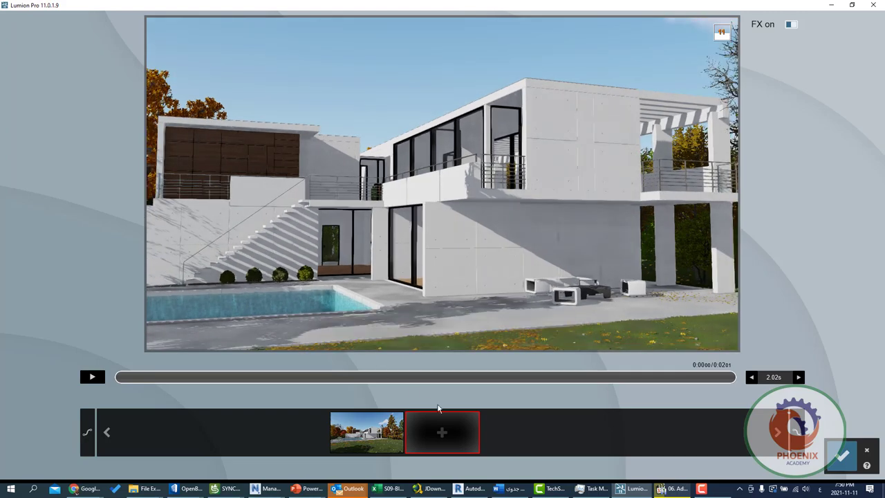
pyautogui.click(443, 432)
pyautogui.click(92, 377)
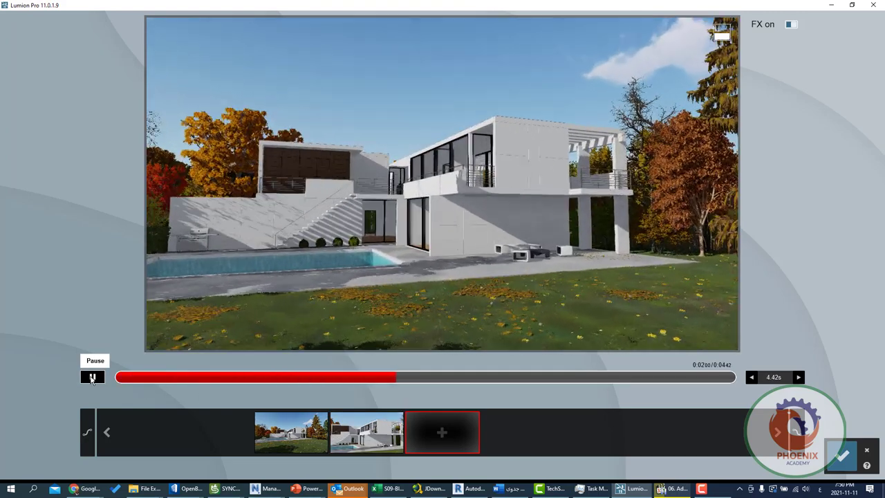
pyautogui.click(92, 377)
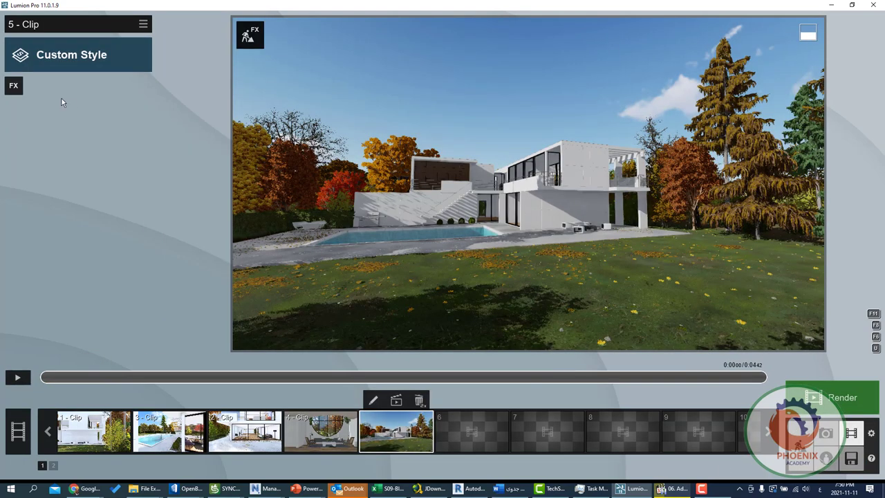
# Add a Sun effect with sun height near -42° for a night scene, then preview it
pyautogui.click(14, 87)
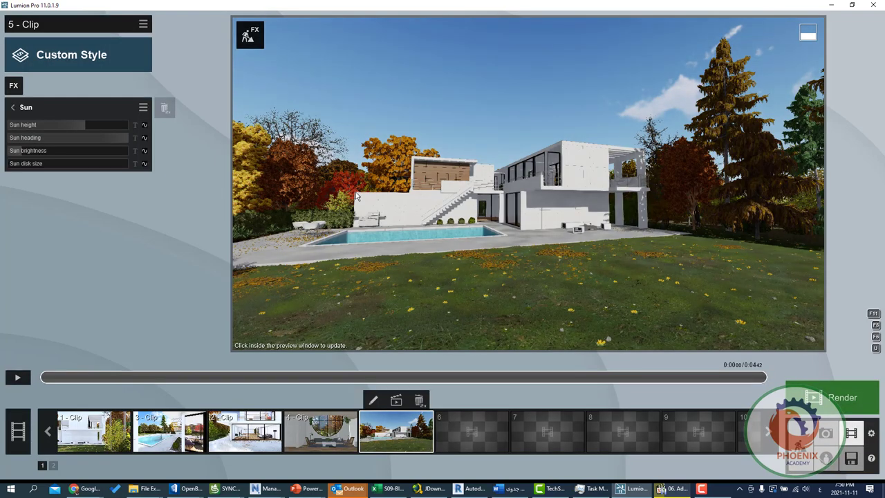
pyautogui.moveTo(63, 127); pyautogui.dragTo(18, 126)
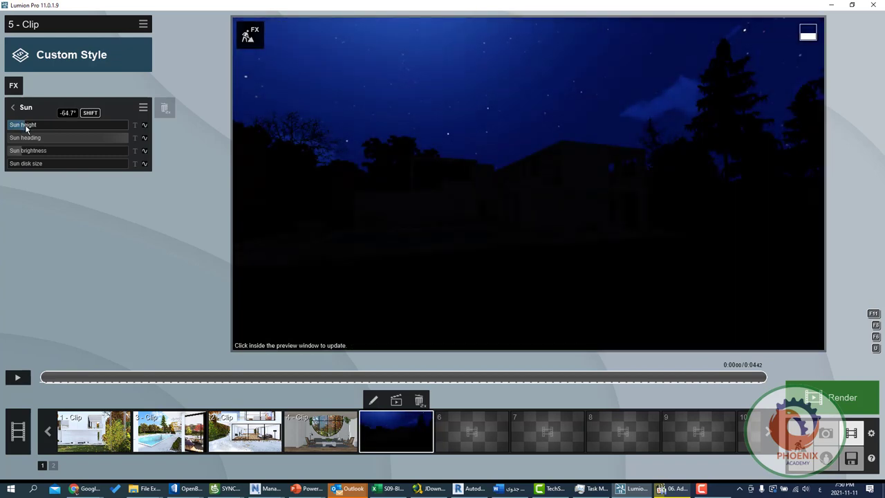
pyautogui.moveTo(34, 128); pyautogui.dragTo(41, 130)
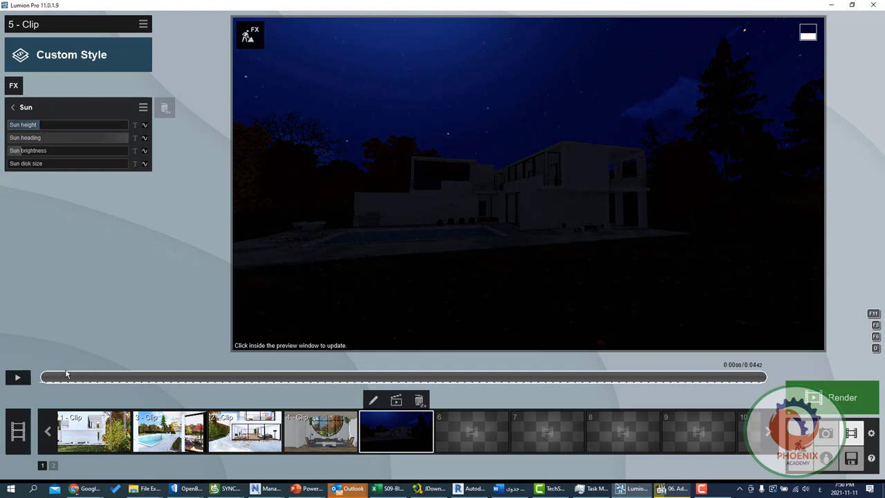
pyautogui.click(25, 380)
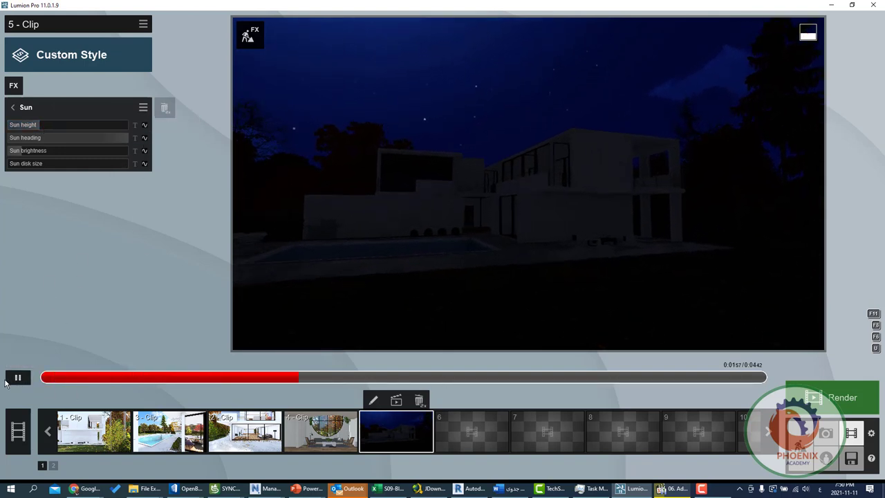
pyautogui.click(42, 377)
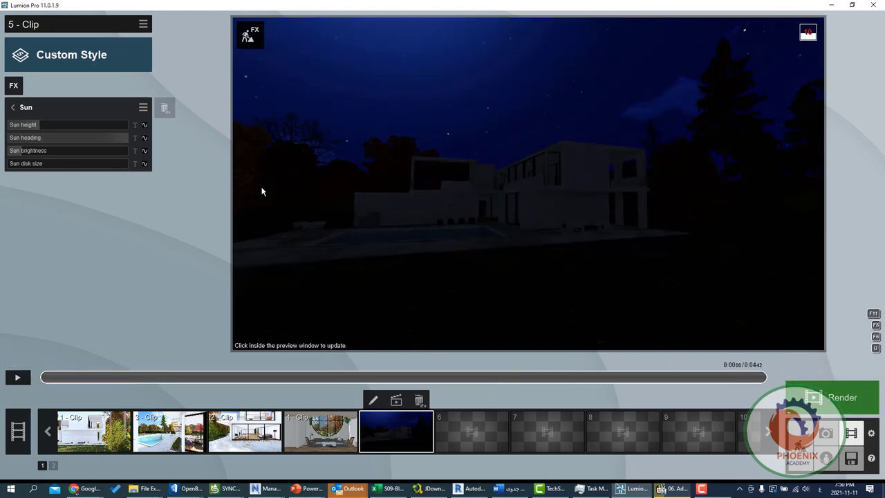
# Keyframe sun height from night at 0:00 to 63.2° at the clip end, adjust heading, and preview
pyautogui.click(146, 128)
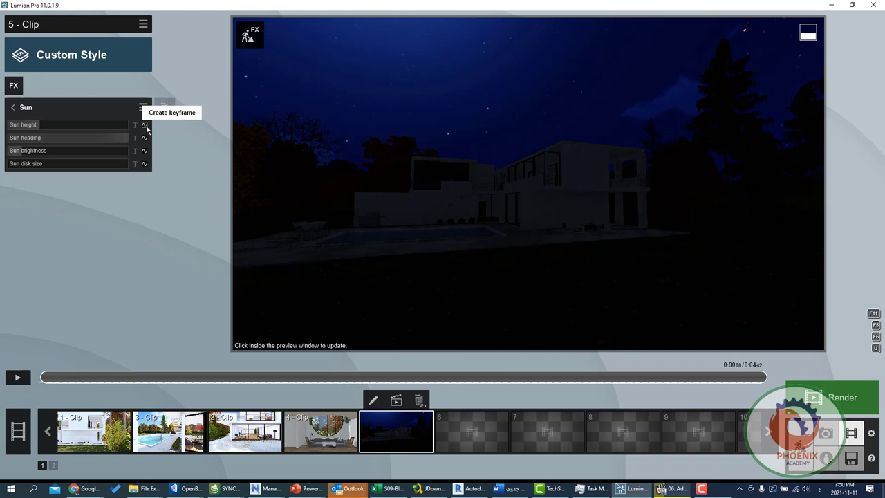
pyautogui.click(146, 128)
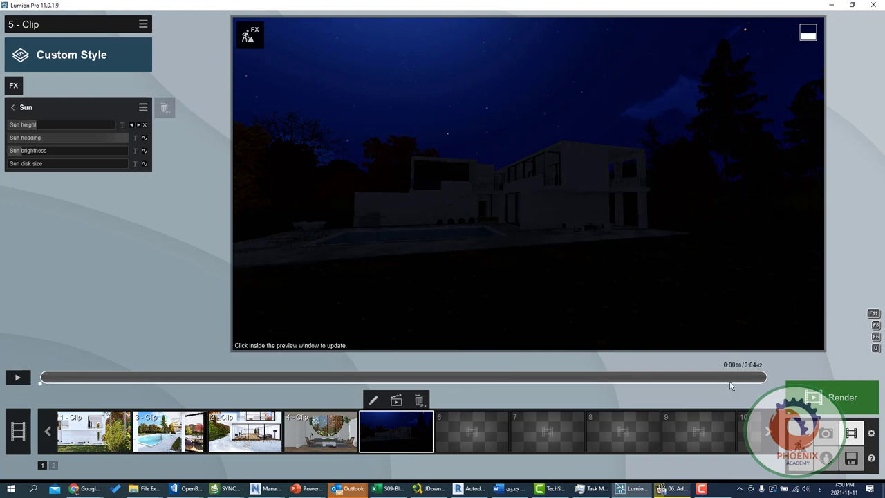
pyautogui.click(732, 378)
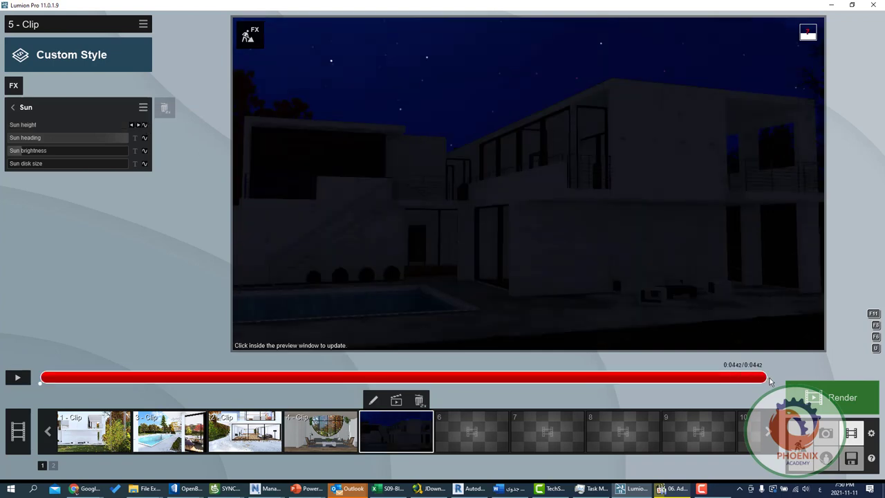
pyautogui.click(149, 127)
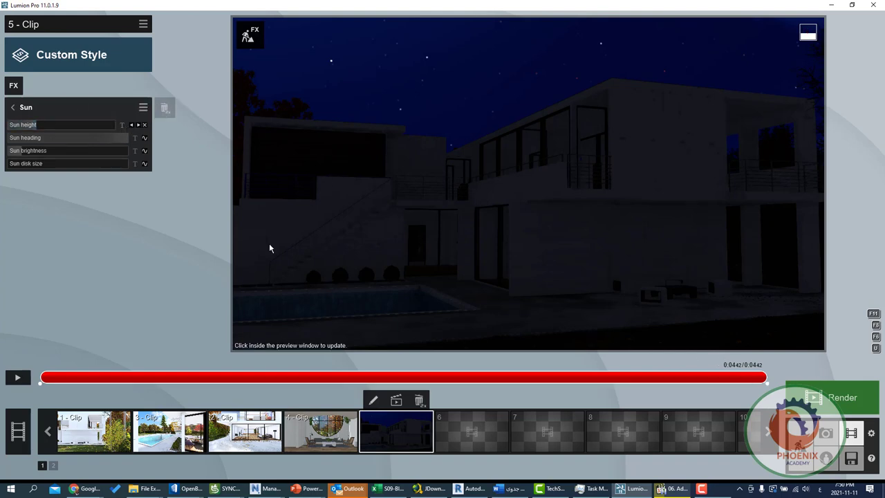
pyautogui.click(139, 127)
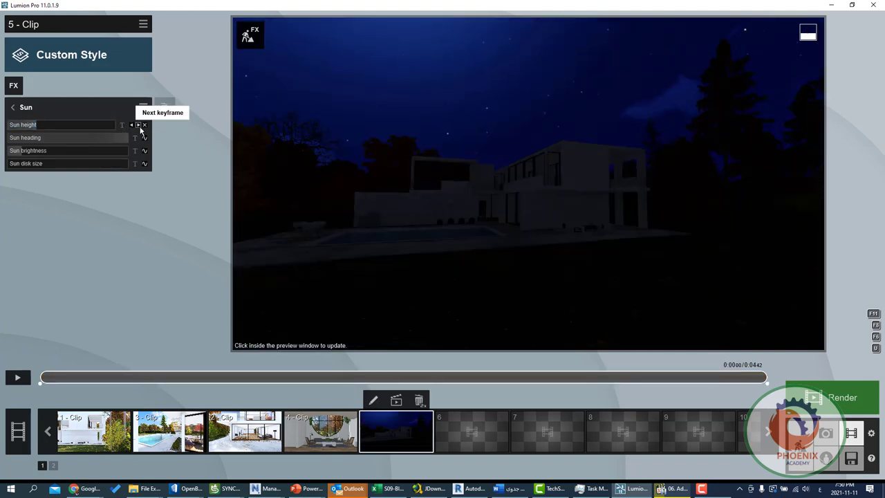
pyautogui.click(139, 125)
pyautogui.moveTo(100, 131); pyautogui.dragTo(99, 128)
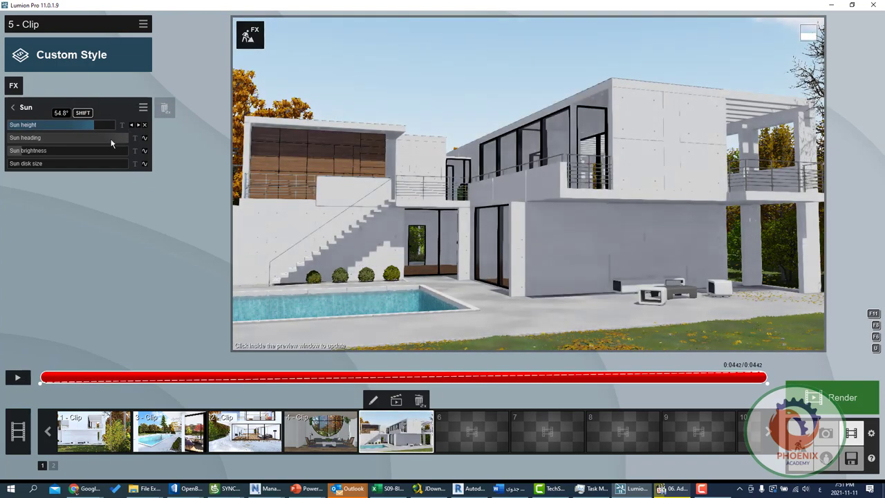
pyautogui.moveTo(81, 144)
pyautogui.mouseDown()
pyautogui.moveTo(90, 154)
pyautogui.moveTo(47, 168)
pyautogui.mouseUp()
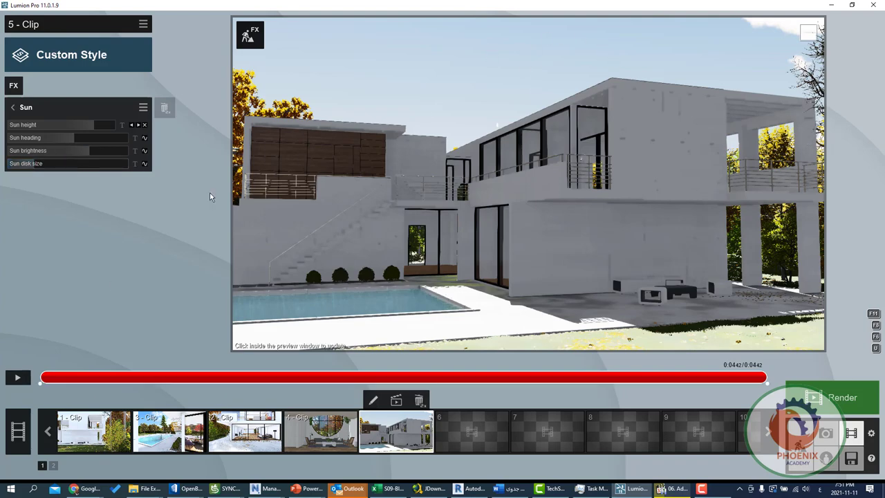
pyautogui.click(27, 379)
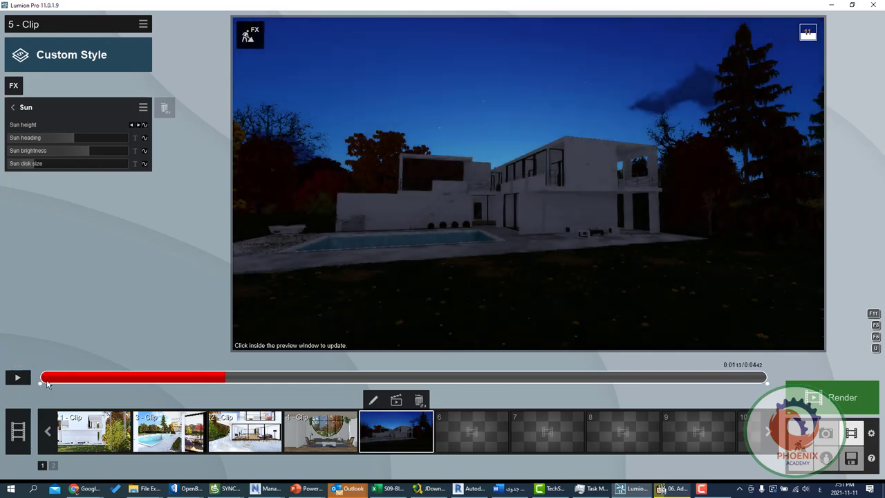
# Play clip 5 from night to day, then scrub to a daytime moment around 2.9 seconds
pyautogui.click(73, 382)
pyautogui.click(38, 380)
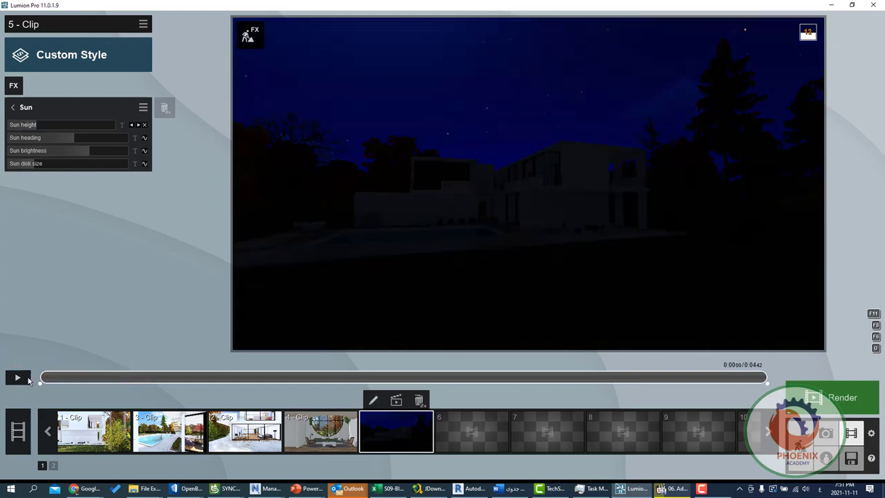
pyautogui.click(19, 378)
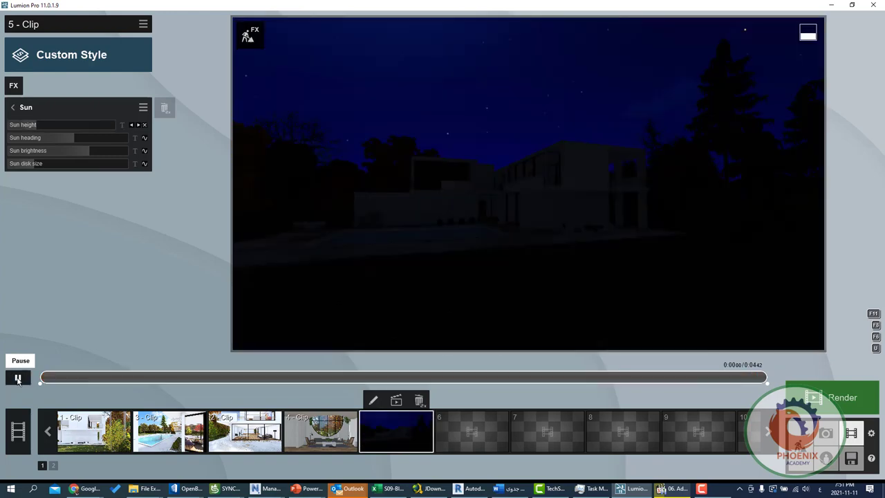
pyautogui.click(17, 377)
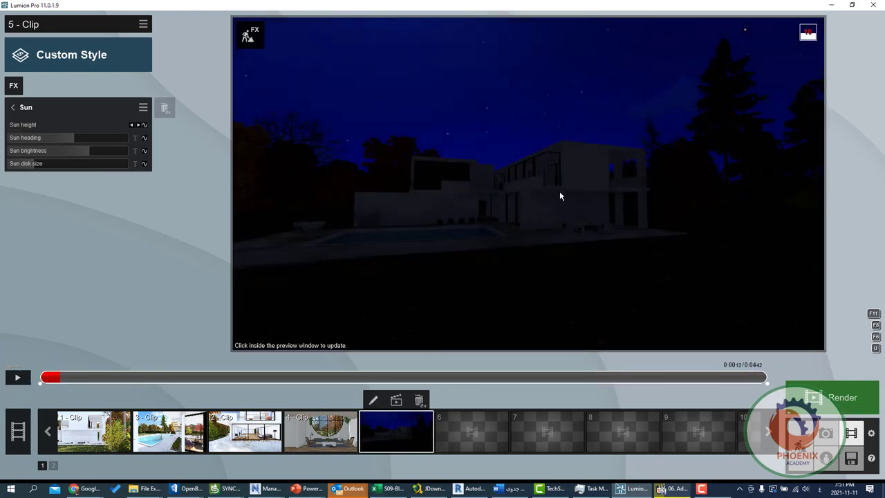
pyautogui.moveTo(493, 380); pyautogui.dragTo(520, 381)
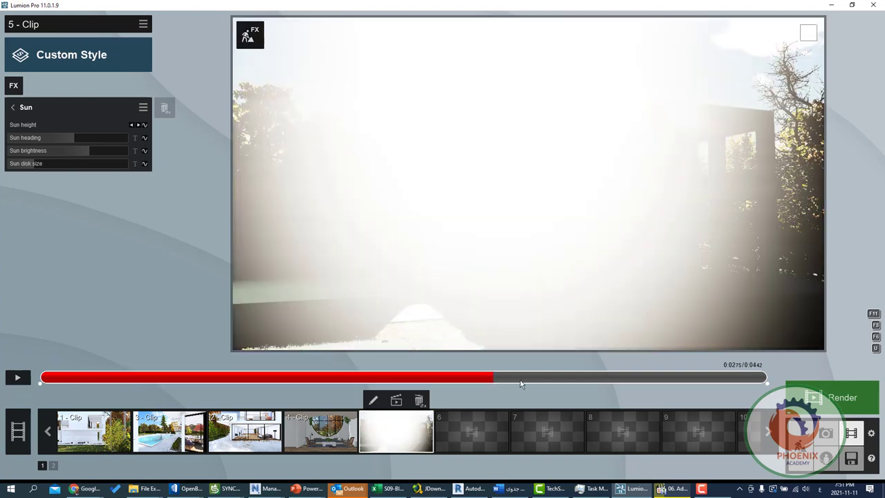
pyautogui.click(460, 145)
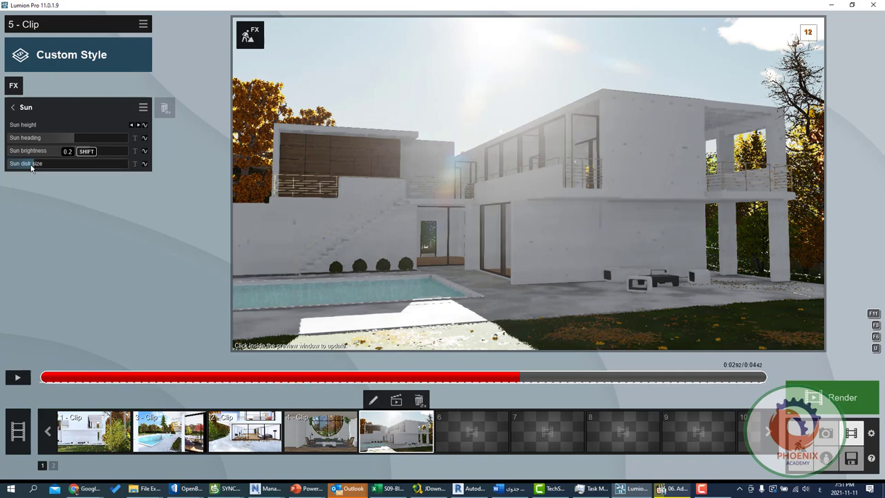
# Shrink the sun disk to minimum, lower sun brightness, and add a God Rays effect
pyautogui.click(20, 166)
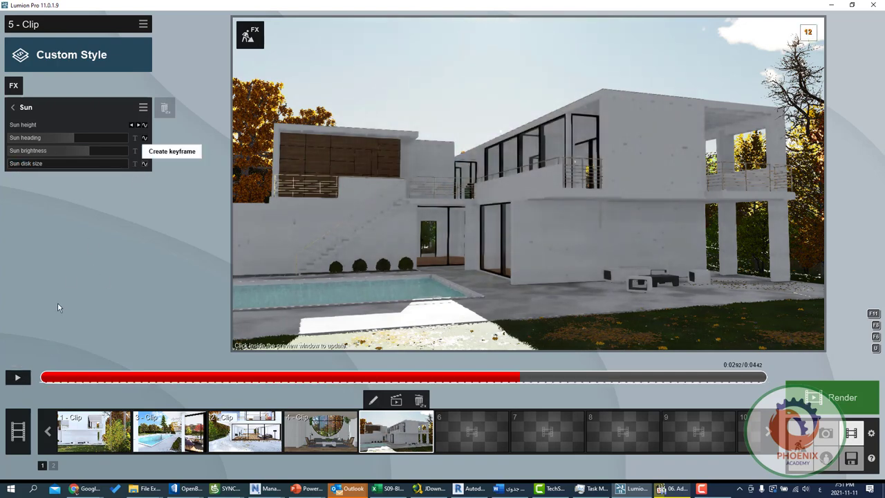
pyautogui.click(18, 379)
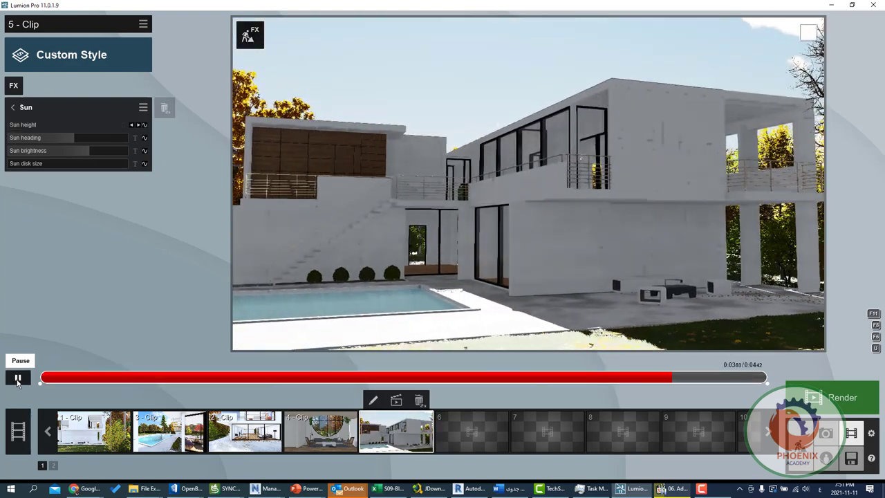
pyautogui.click(18, 379)
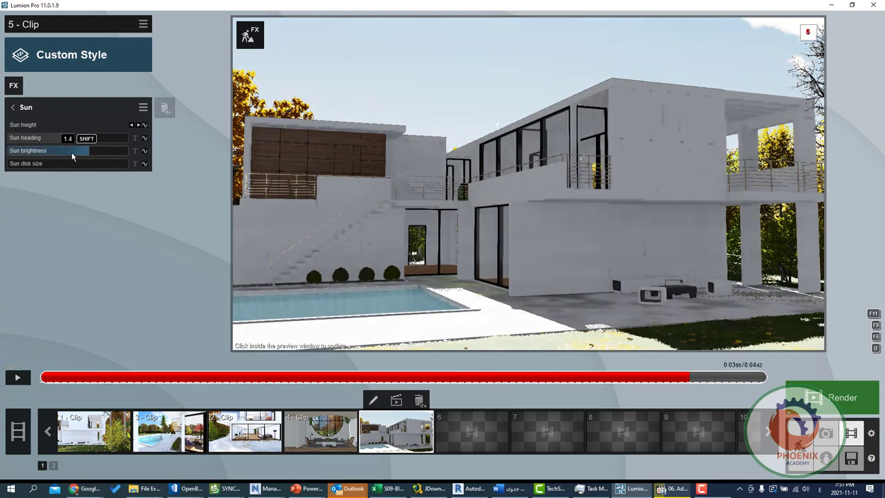
pyautogui.moveTo(74, 151); pyautogui.dragTo(53, 151)
pyautogui.click(13, 377)
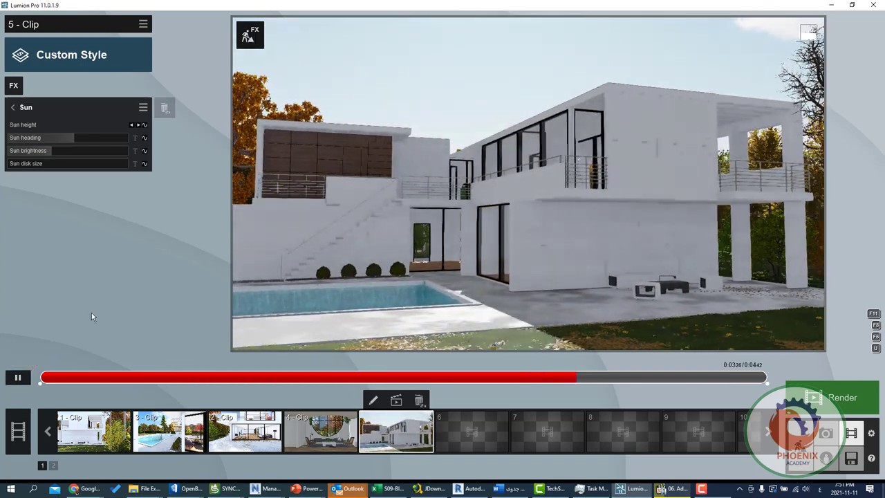
pyautogui.click(14, 85)
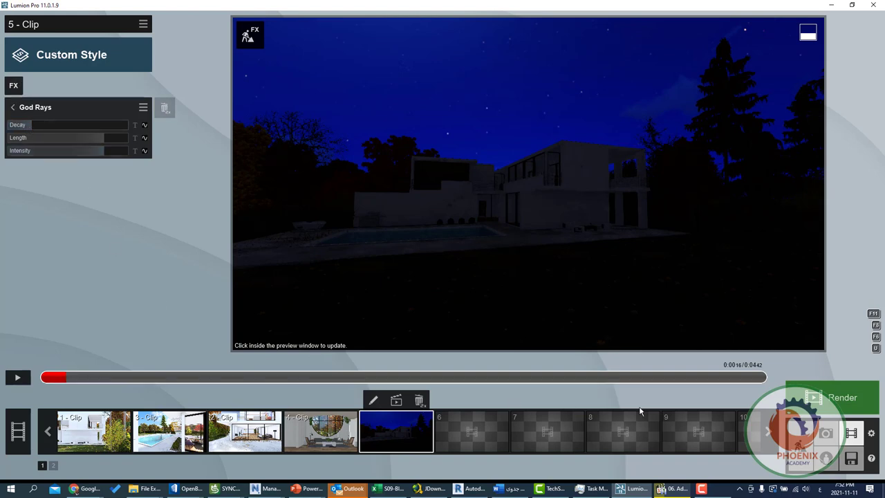
# Try God Rays decay and length values near the clip end, then delete the God Rays effect
pyautogui.click(693, 379)
pyautogui.click(727, 376)
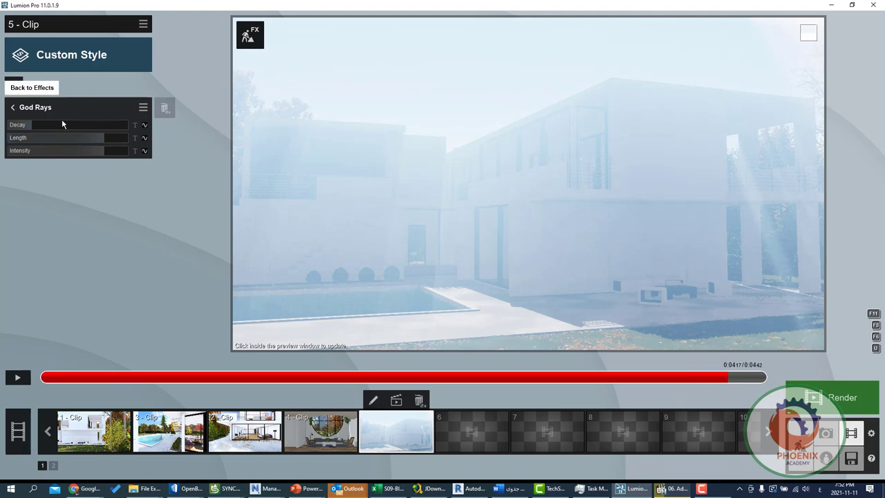
pyautogui.moveTo(31, 125)
pyautogui.mouseDown()
pyautogui.moveTo(12, 128)
pyautogui.moveTo(78, 123)
pyautogui.moveTo(89, 139)
pyautogui.moveTo(35, 137)
pyautogui.mouseUp()
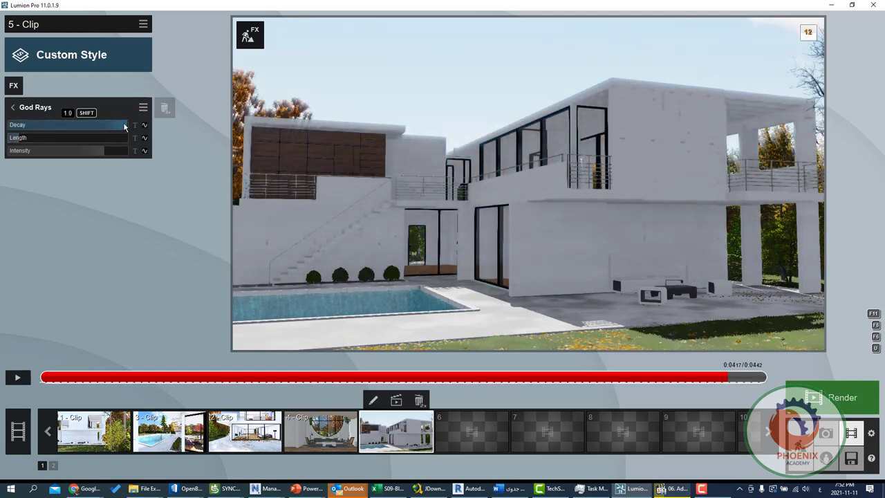
pyautogui.moveTo(124, 127); pyautogui.dragTo(0, 124)
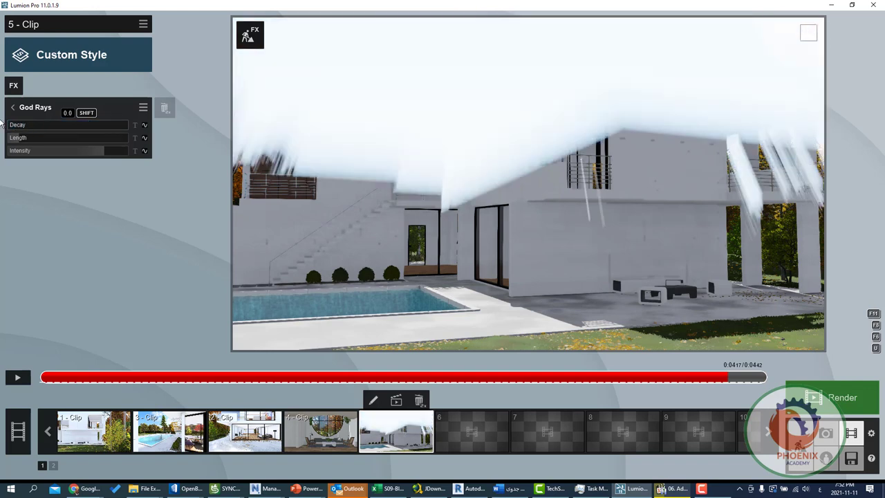
pyautogui.moveTo(40, 143)
pyautogui.mouseDown()
pyautogui.moveTo(11, 138)
pyautogui.moveTo(36, 125)
pyautogui.moveTo(102, 129)
pyautogui.mouseUp()
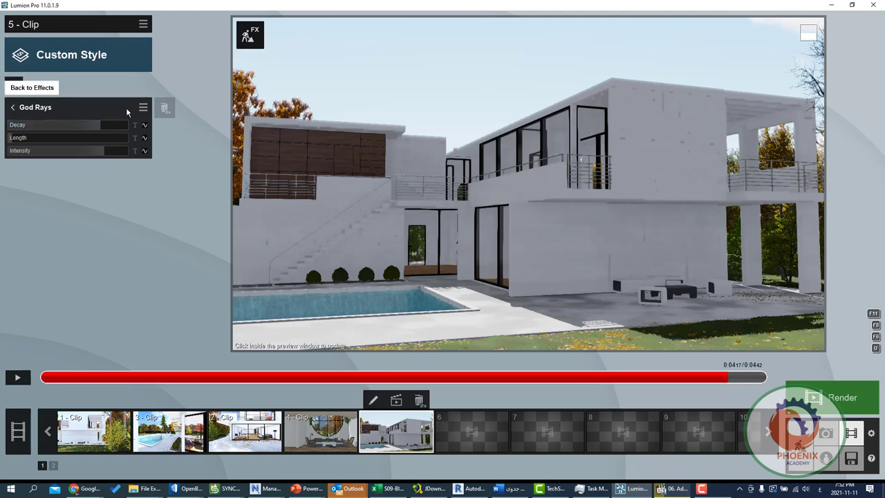
pyautogui.doubleClick(164, 108)
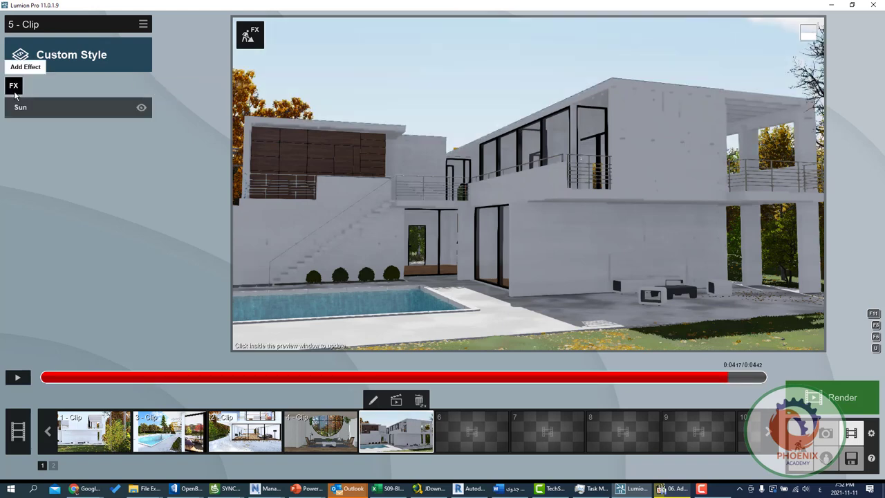
# Add a Sun Study effect set to hour 19 in September with time zone -9:00
pyautogui.click(14, 87)
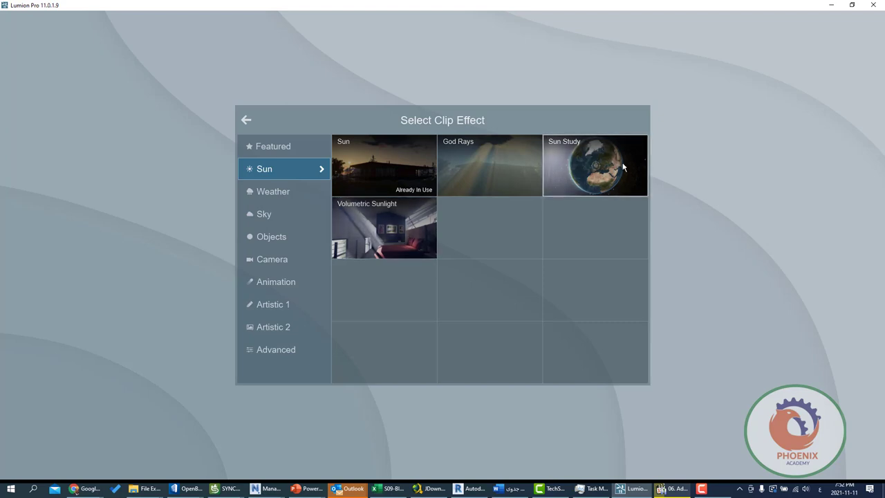
pyautogui.click(598, 168)
pyautogui.moveTo(67, 157)
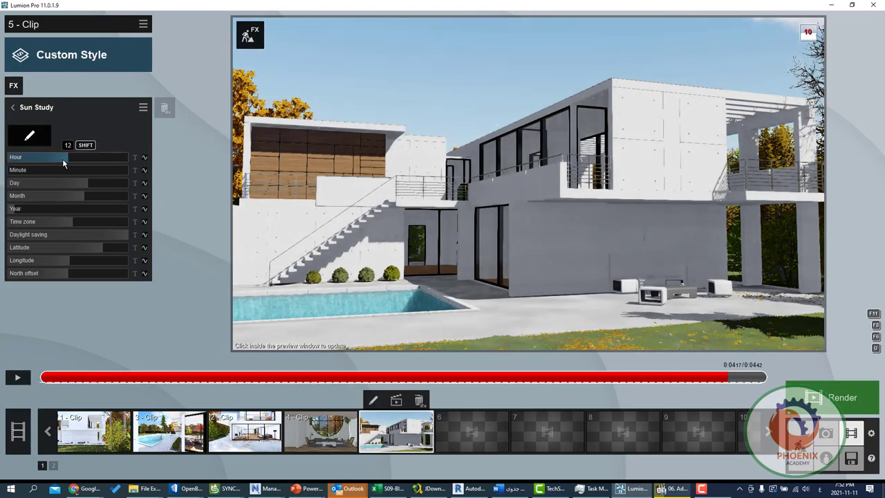
pyautogui.moveTo(71, 159); pyautogui.dragTo(104, 160)
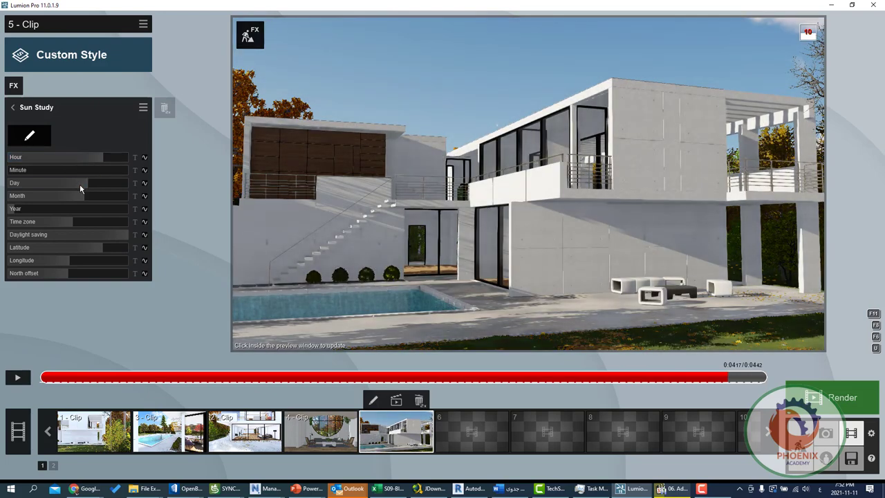
pyautogui.moveTo(64, 195)
pyautogui.mouseDown()
pyautogui.moveTo(100, 201)
pyautogui.moveTo(51, 194)
pyautogui.moveTo(113, 204)
pyautogui.mouseUp()
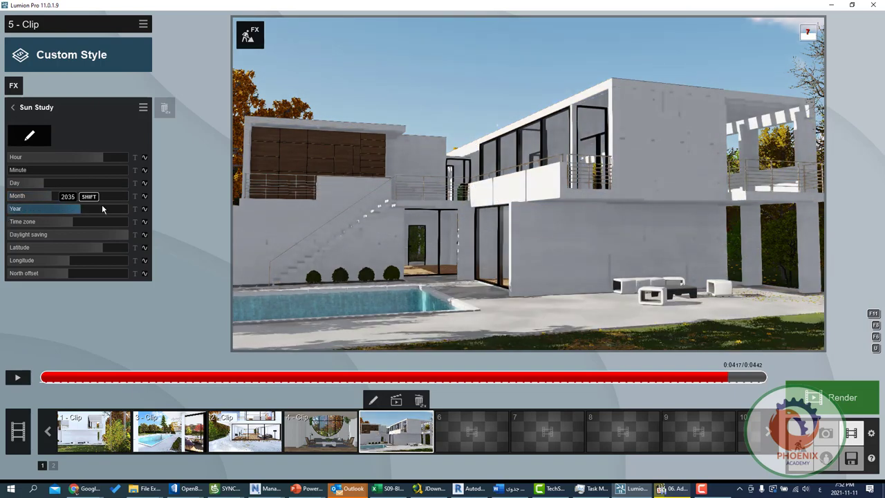
pyautogui.moveTo(57, 221)
pyautogui.mouseDown()
pyautogui.moveTo(102, 216)
pyautogui.moveTo(88, 238)
pyautogui.mouseUp()
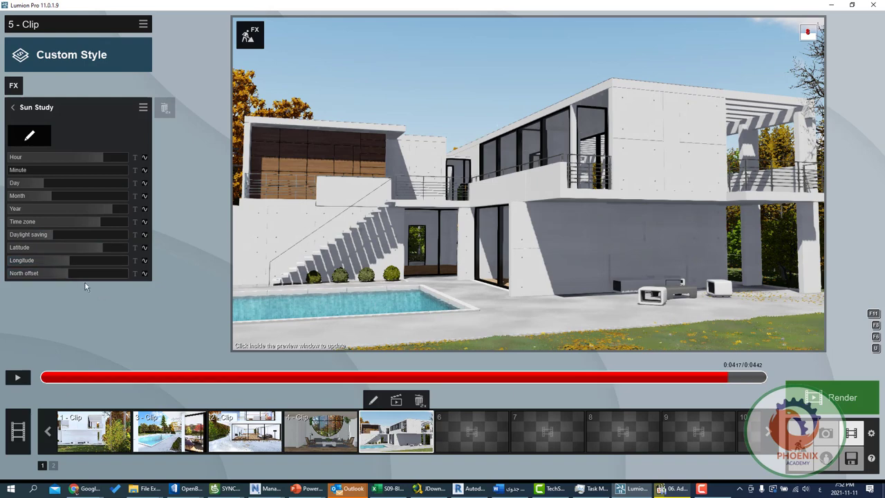
pyautogui.click(13, 85)
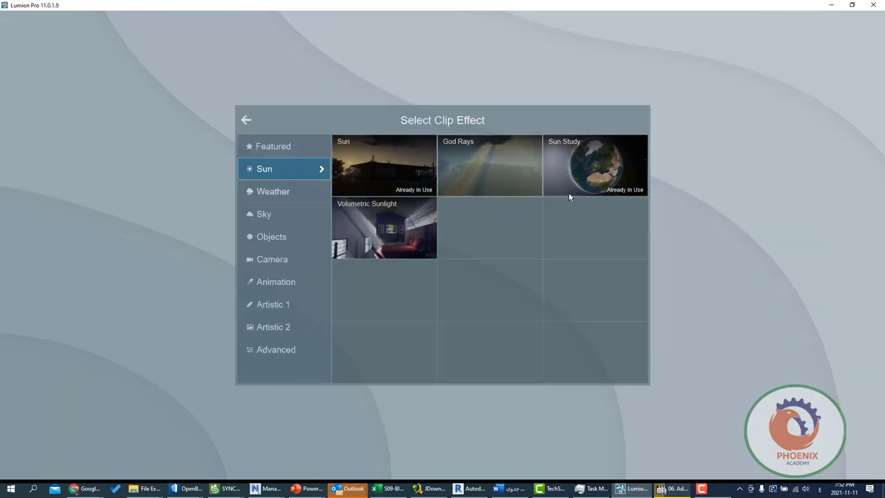
# Add a Weather > Fog effect, raise fog brightness, and thicken fog density to about 1.8
pyautogui.click(253, 188)
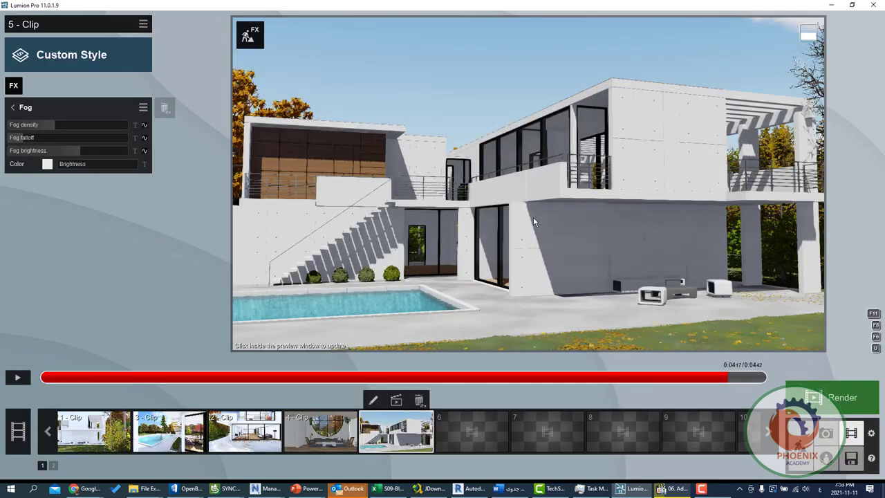
pyautogui.moveTo(55, 125)
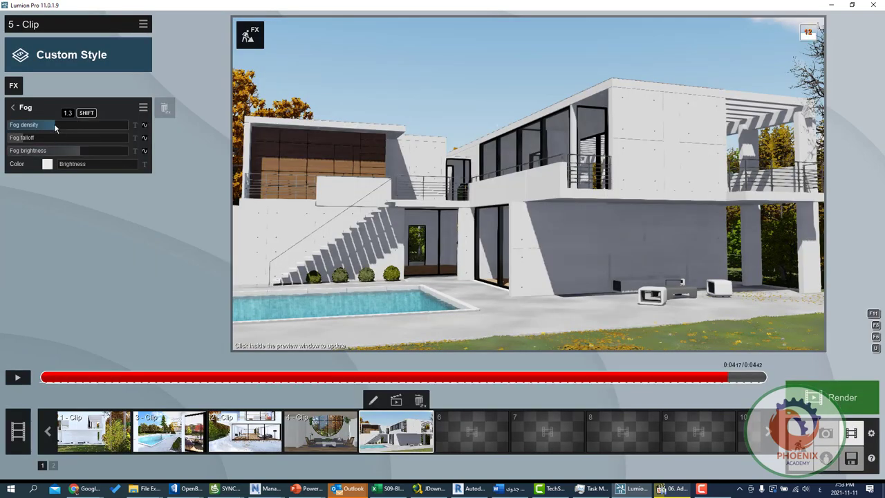
pyautogui.moveTo(61, 129)
pyautogui.mouseDown()
pyautogui.moveTo(83, 129)
pyautogui.moveTo(61, 138)
pyautogui.mouseUp()
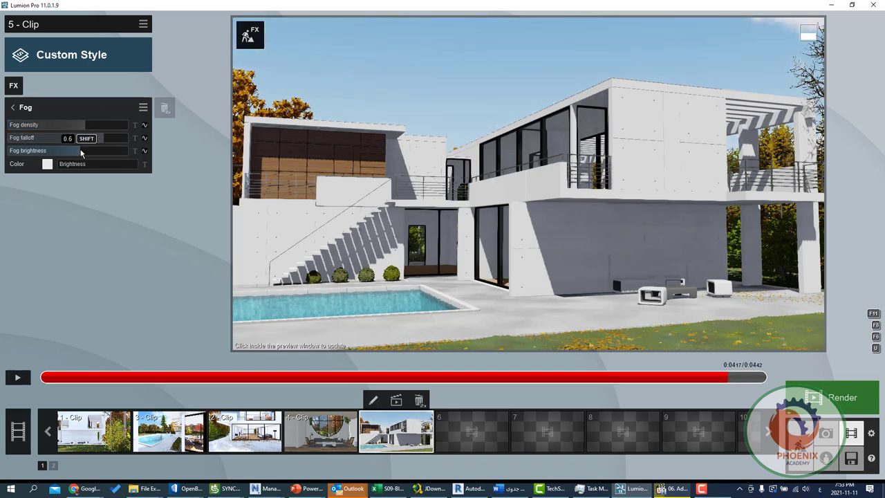
pyautogui.click(104, 152)
pyautogui.moveTo(100, 125); pyautogui.dragTo(99, 126)
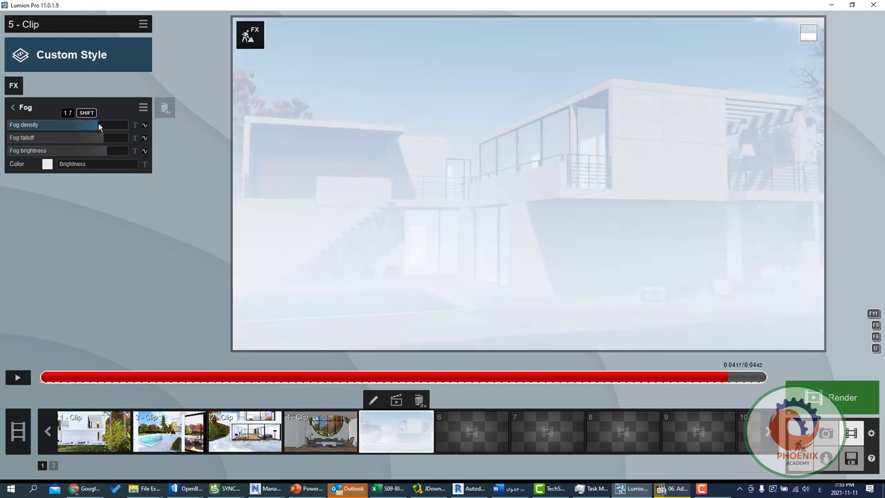
# Delete the Fog, Sun Study and Sun effects from clip 5
pyautogui.doubleClick(169, 109)
pyautogui.doubleClick(166, 111)
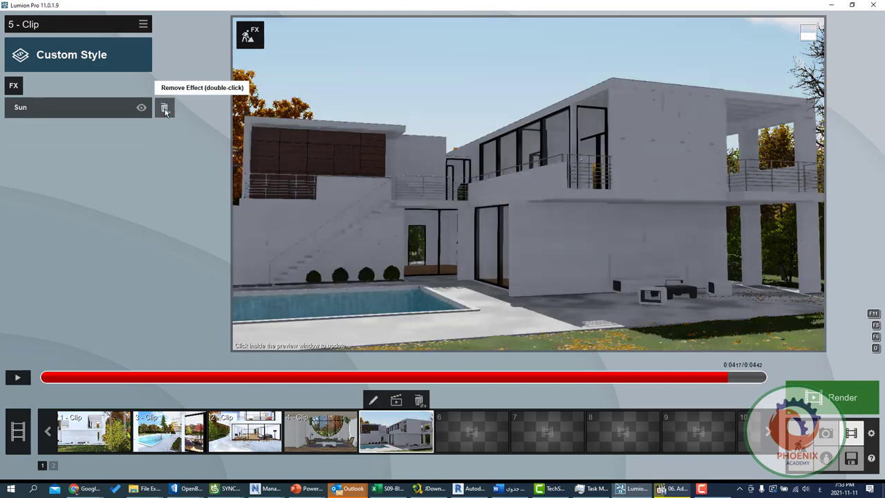
pyautogui.doubleClick(165, 109)
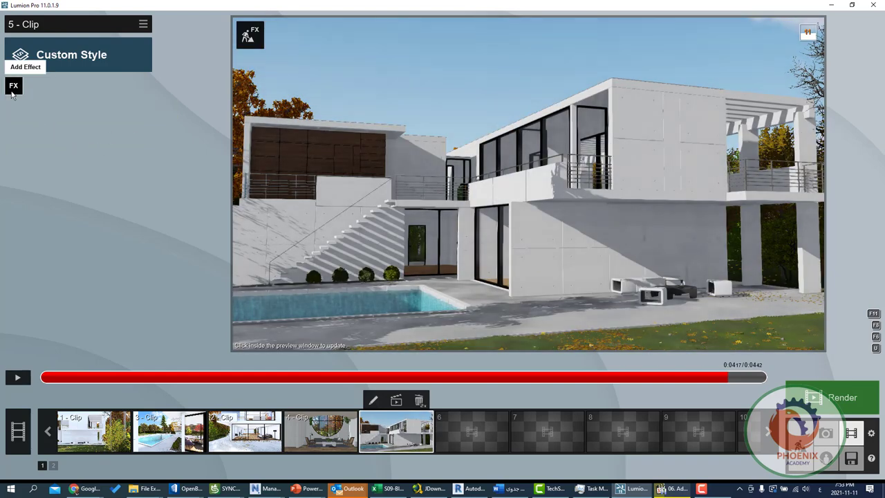
# Add a Weather > Wind effect to clip 5
pyautogui.click(13, 87)
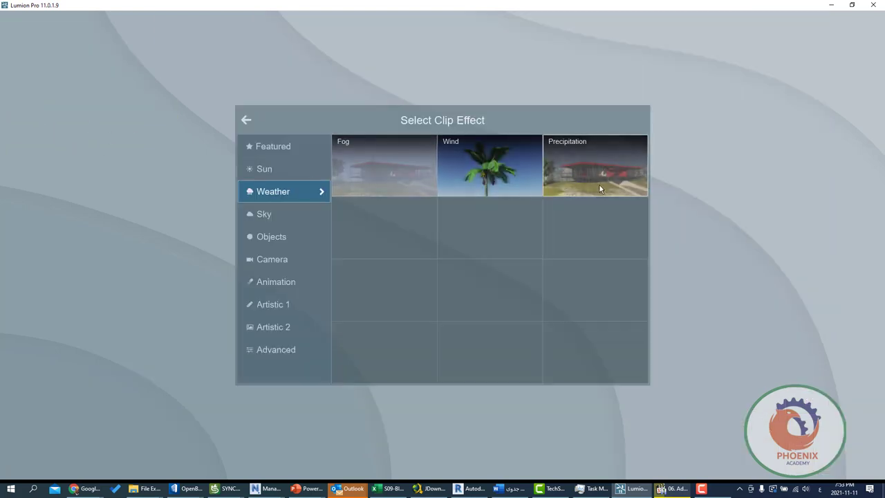
pyautogui.click(488, 169)
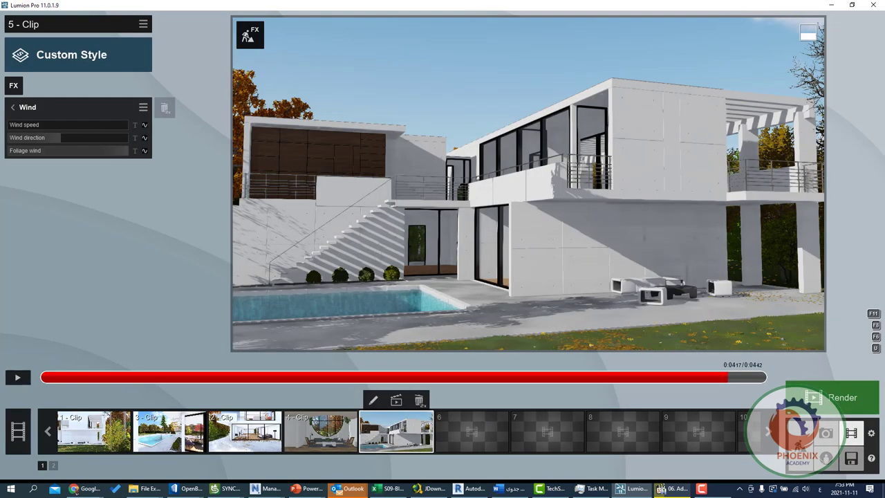
pyautogui.click(17, 87)
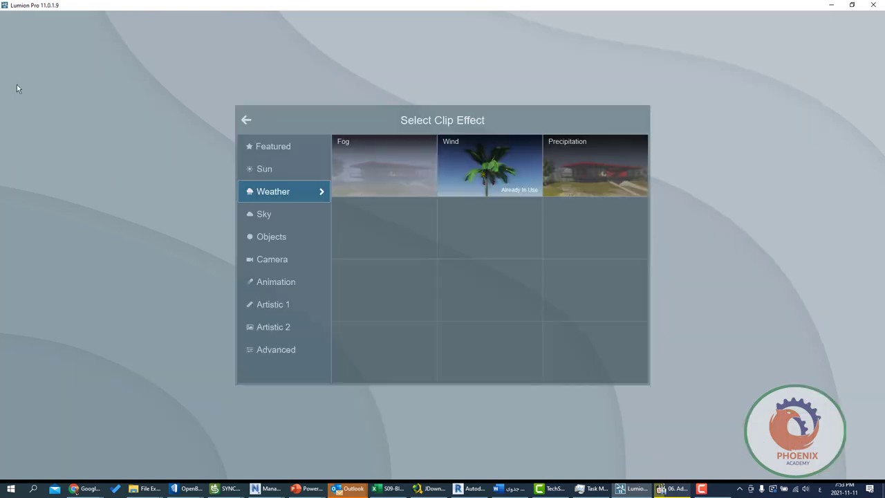
# Add a Sky and Clouds effect and shift the position of its clouds
pyautogui.click(264, 216)
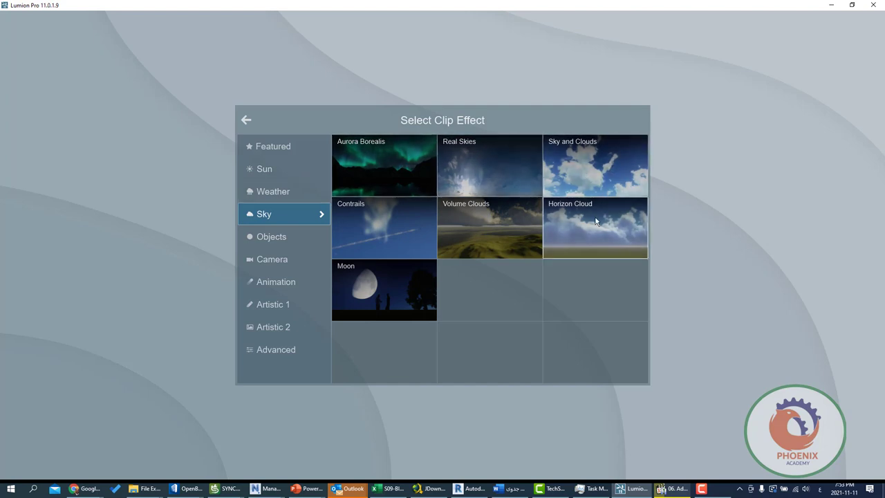
pyautogui.click(591, 170)
pyautogui.moveTo(58, 127)
pyautogui.mouseDown()
pyautogui.moveTo(122, 130)
pyautogui.moveTo(73, 131)
pyautogui.mouseUp()
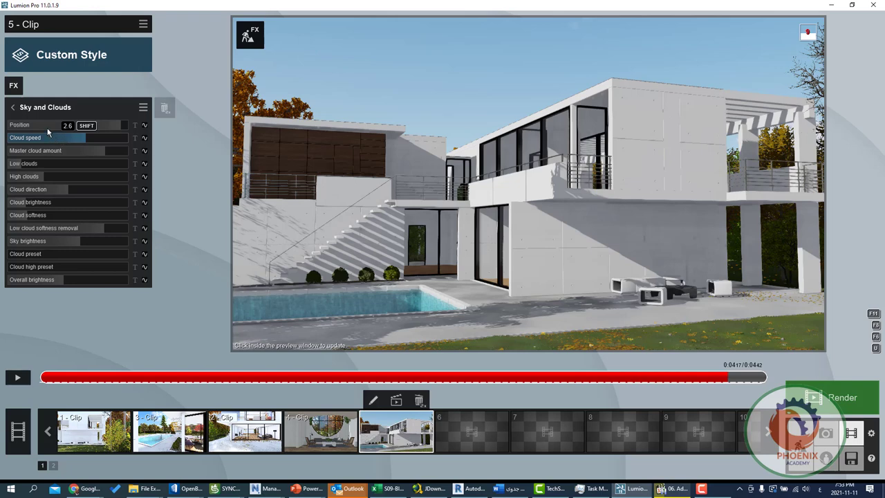
# Browse the Objects category of clip effects, closing the catalogue without adding one
pyautogui.click(14, 87)
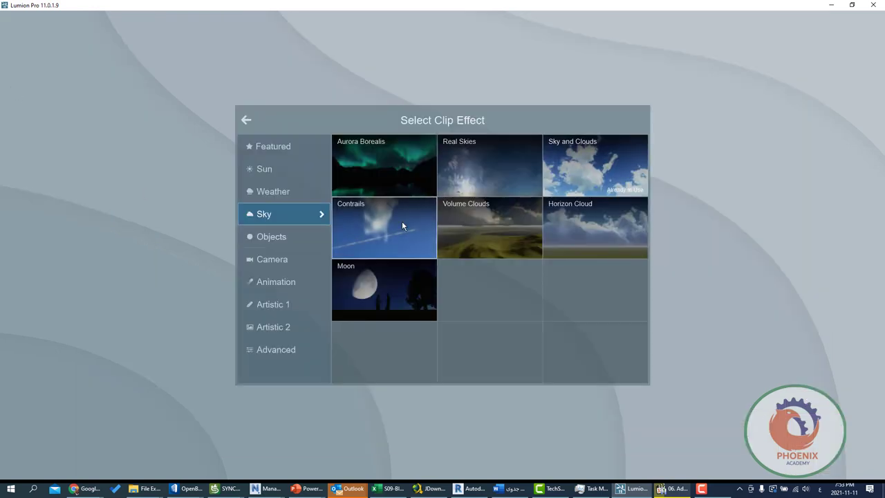
pyautogui.click(293, 237)
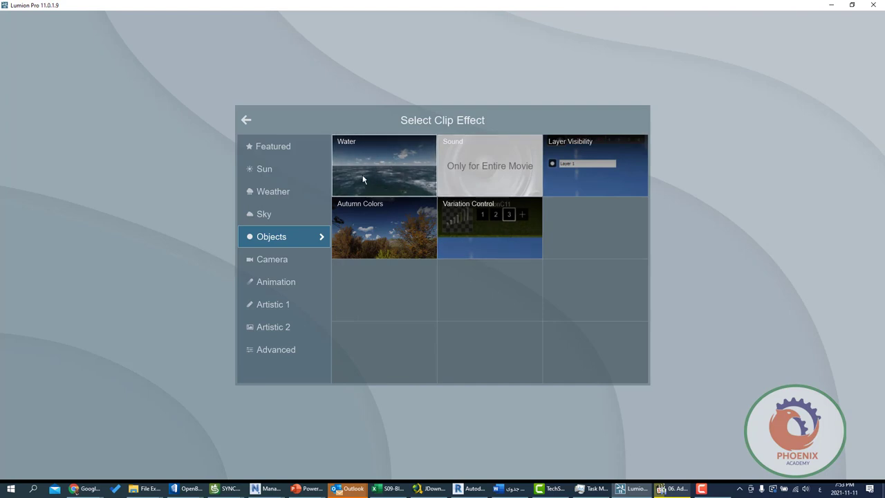
pyautogui.click(247, 120)
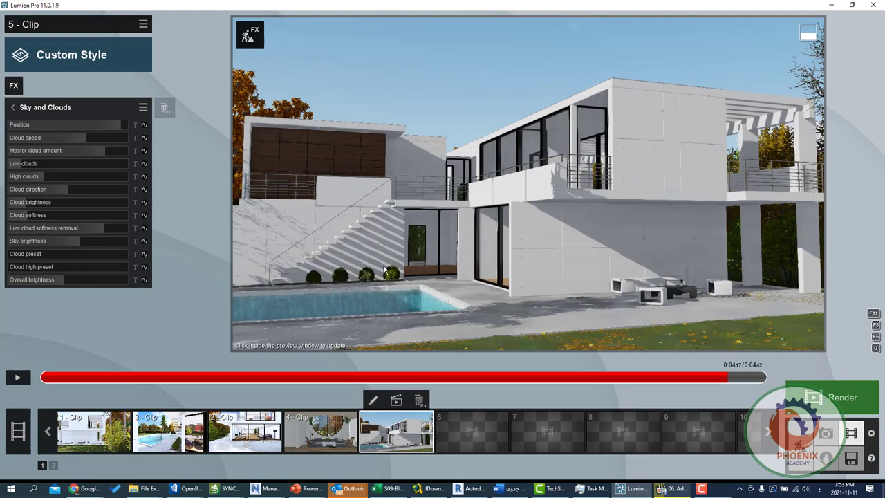
pyautogui.click(13, 85)
# Add a Water effect to clip 5 with Underwater left off, then list the Camera effects
pyautogui.click(359, 177)
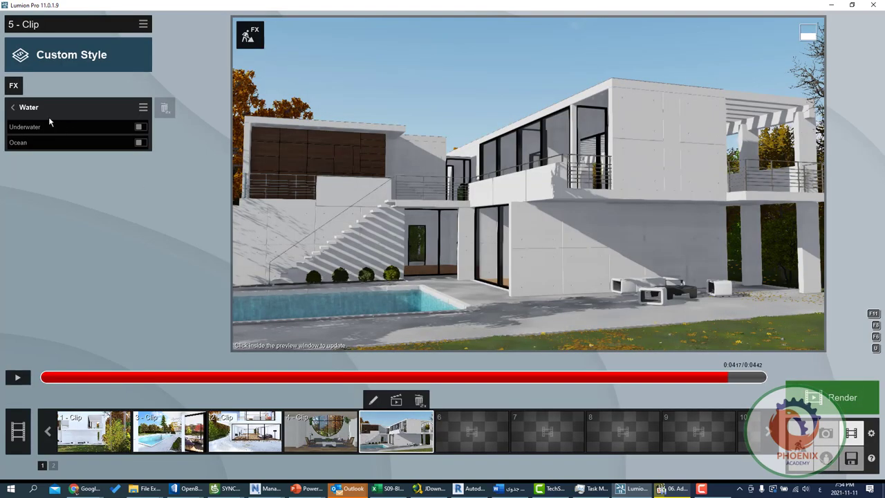
pyautogui.click(57, 125)
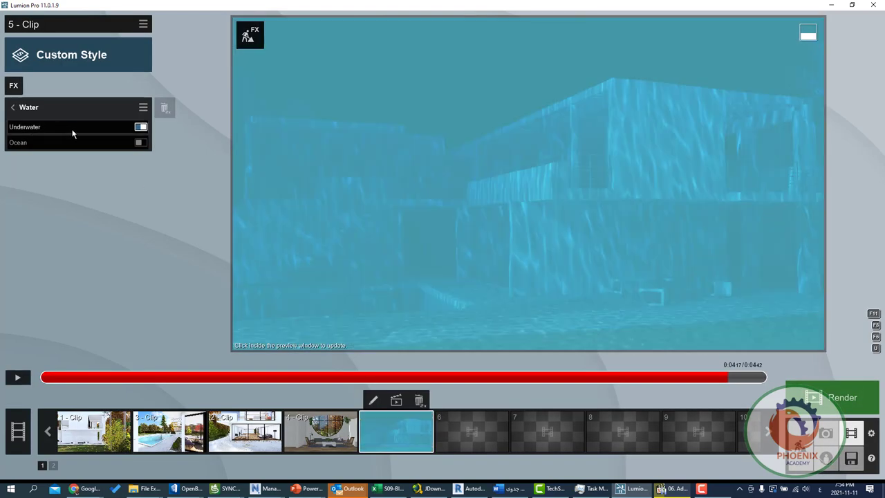
pyautogui.click(91, 130)
pyautogui.click(97, 125)
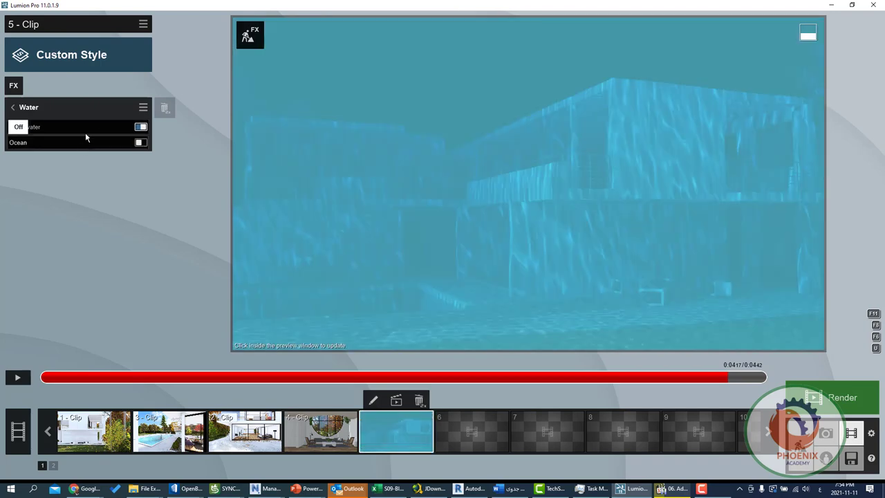
pyautogui.click(85, 137)
pyautogui.click(13, 85)
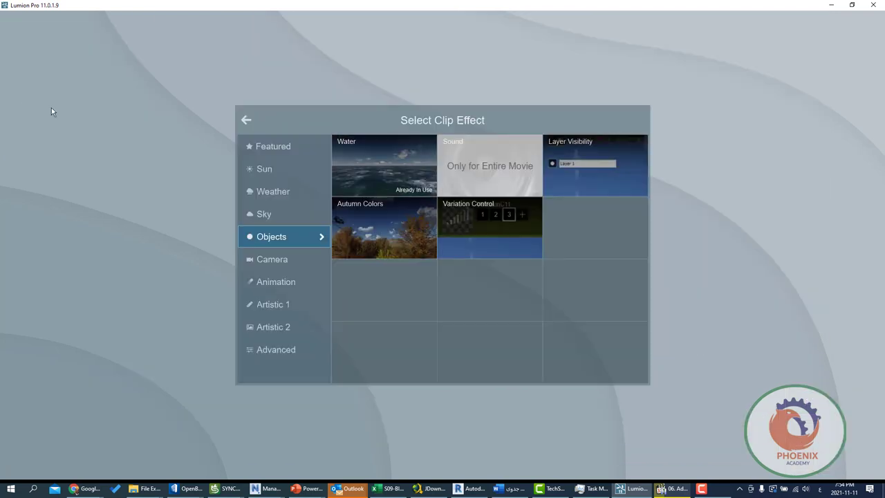
pyautogui.click(269, 263)
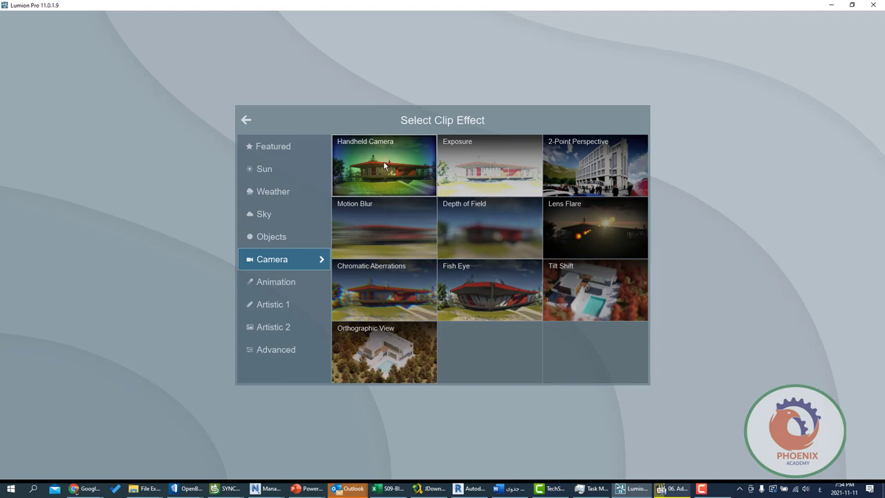
# Add Handheld Camera with stronger shake, aged-film look, 0.8 radial gradient, and -5° Angle keyframed
pyautogui.click(410, 166)
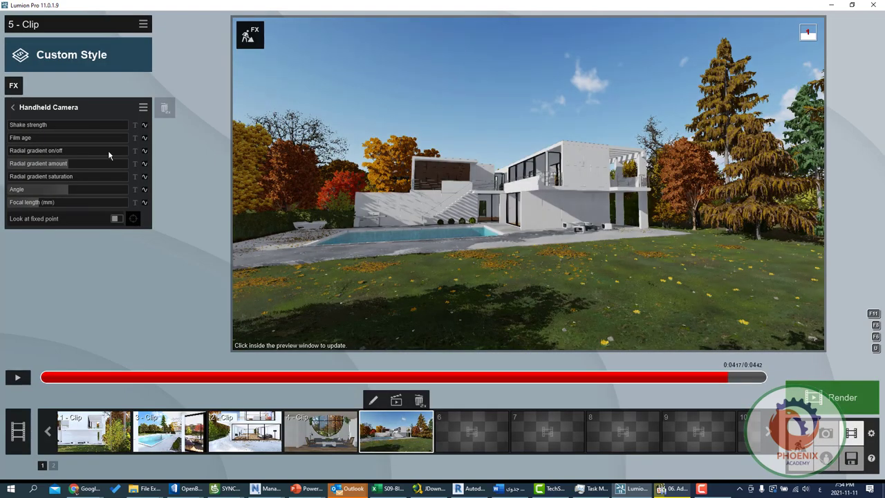
pyautogui.moveTo(59, 128); pyautogui.dragTo(108, 123)
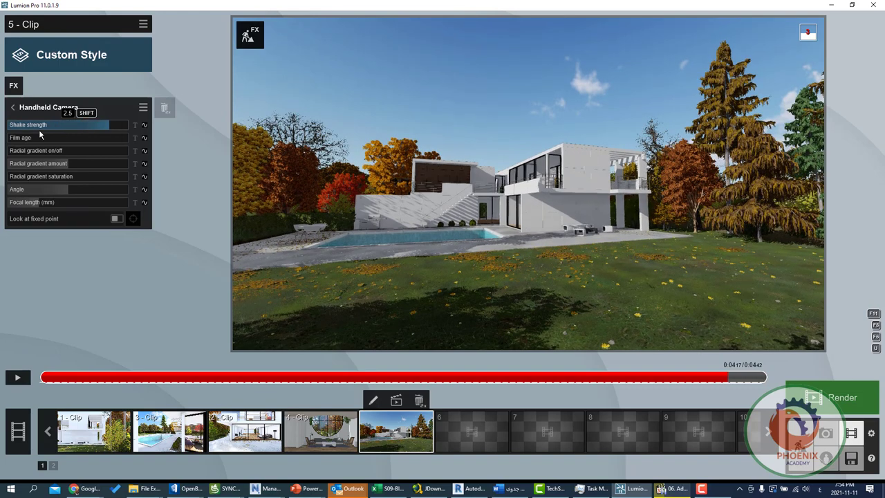
pyautogui.moveTo(102, 138); pyautogui.dragTo(139, 140)
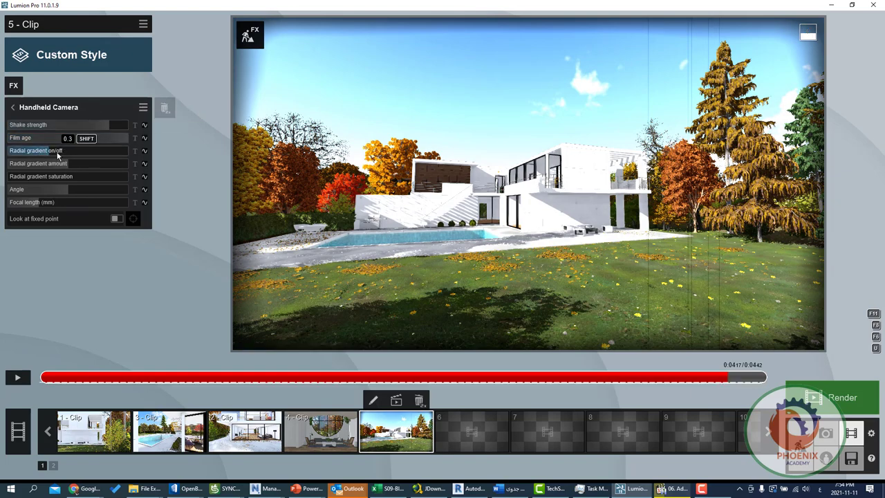
pyautogui.moveTo(85, 150)
pyautogui.mouseDown()
pyautogui.moveTo(100, 150)
pyautogui.moveTo(63, 151)
pyautogui.mouseUp()
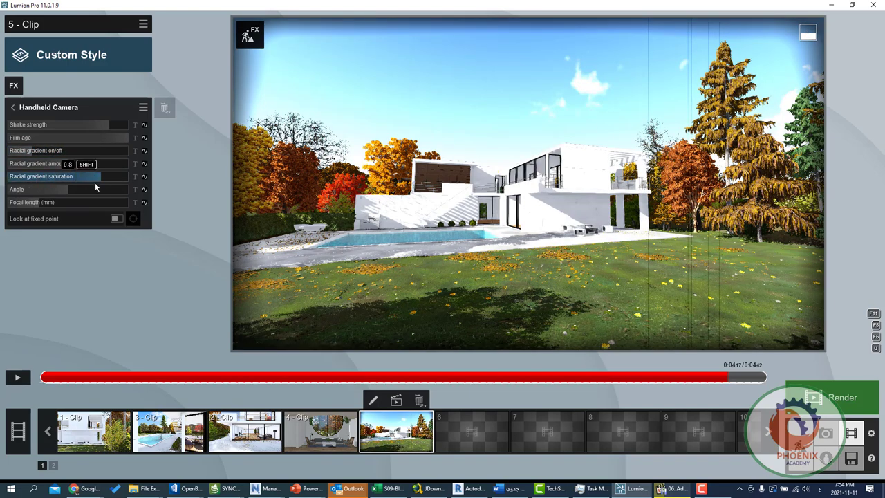
pyautogui.moveTo(59, 187)
pyautogui.mouseDown()
pyautogui.moveTo(35, 189)
pyautogui.moveTo(62, 189)
pyautogui.mouseUp()
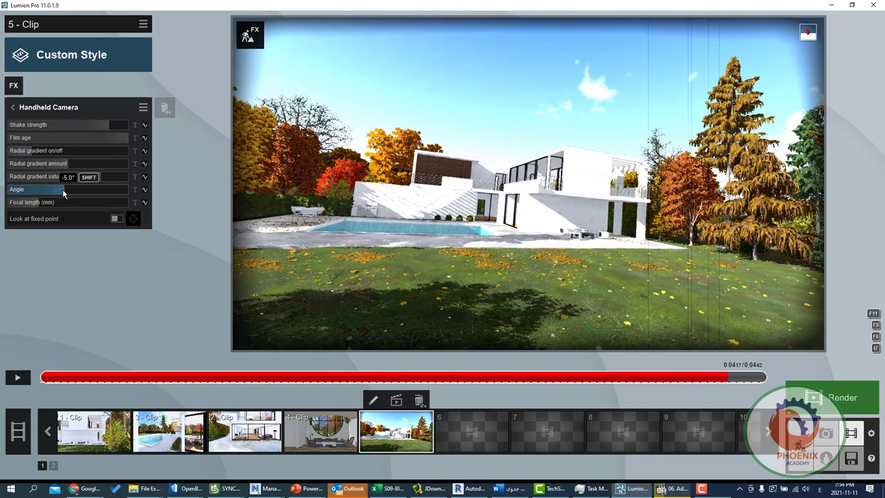
pyautogui.moveTo(63, 190); pyautogui.dragTo(64, 190)
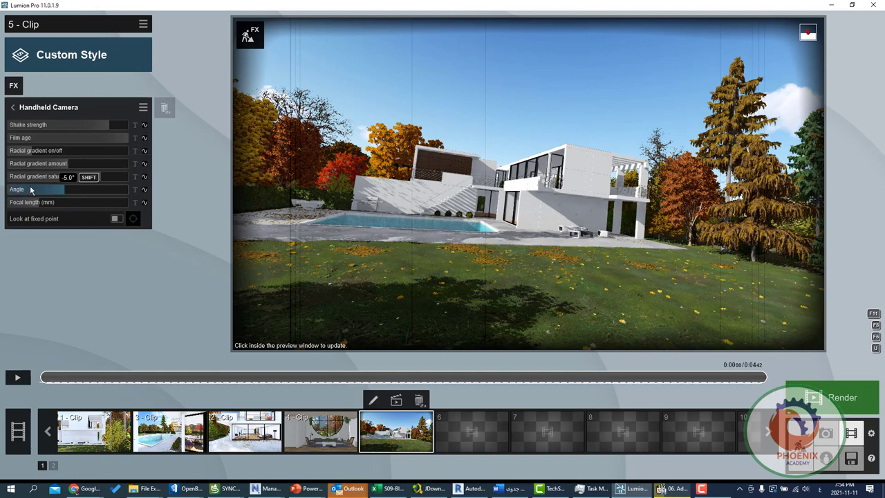
pyautogui.click(145, 190)
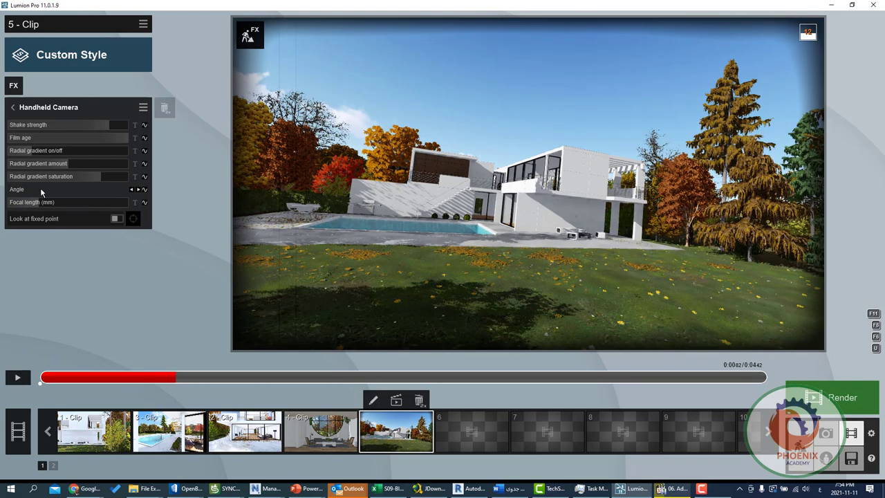
# Keyframe the camera Angle at the start, at 2.5s and at the clip's end
pyautogui.click(72, 193)
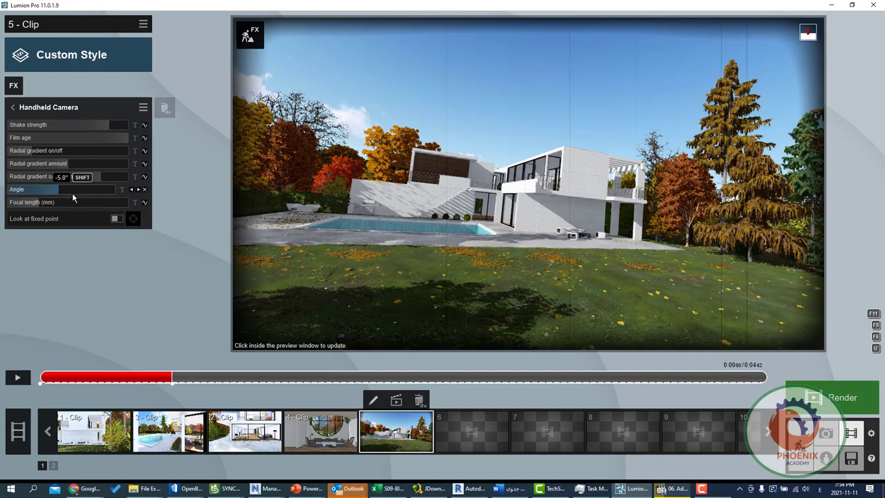
pyautogui.moveTo(72, 195); pyautogui.dragTo(79, 192)
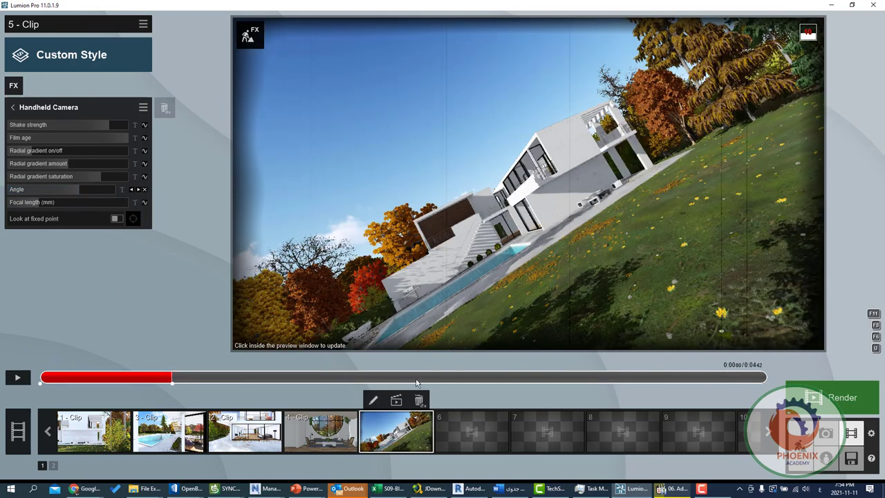
pyautogui.click(451, 379)
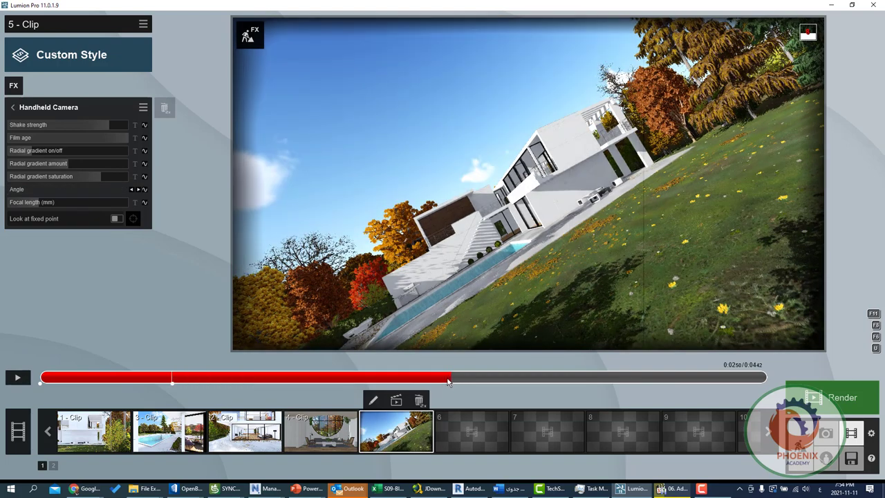
pyautogui.click(144, 189)
pyautogui.click(46, 188)
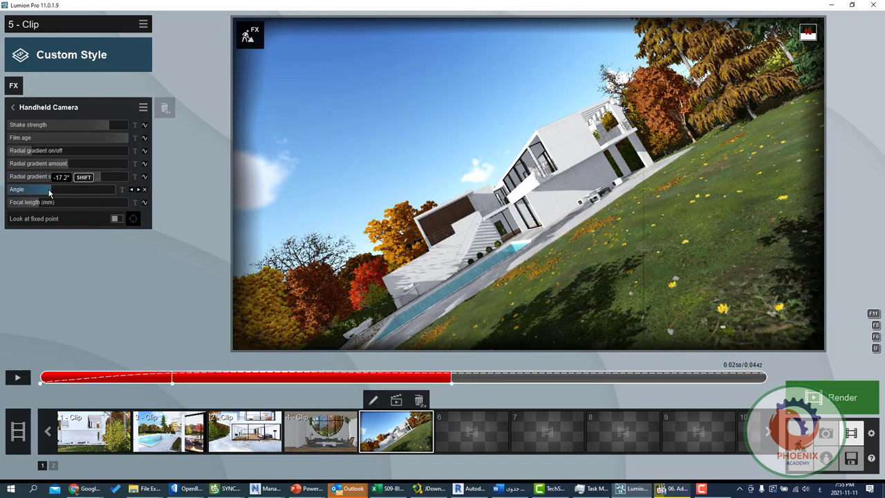
pyautogui.click(765, 381)
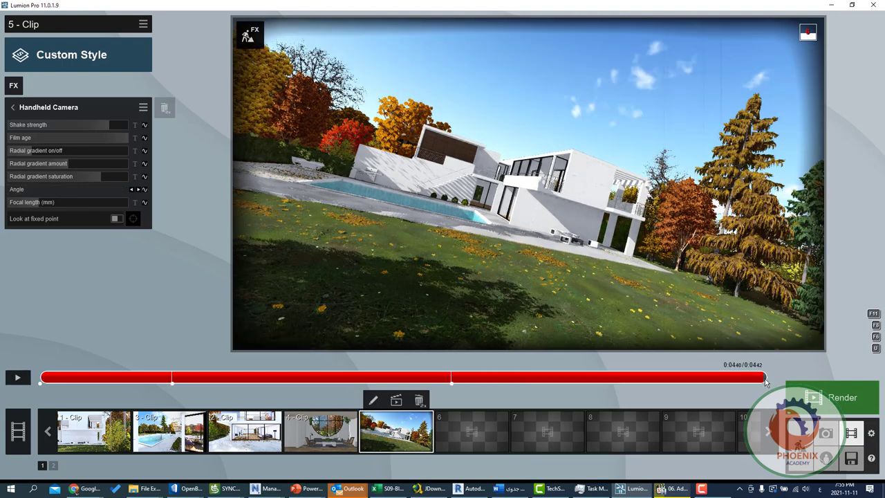
pyautogui.click(143, 191)
pyautogui.click(144, 191)
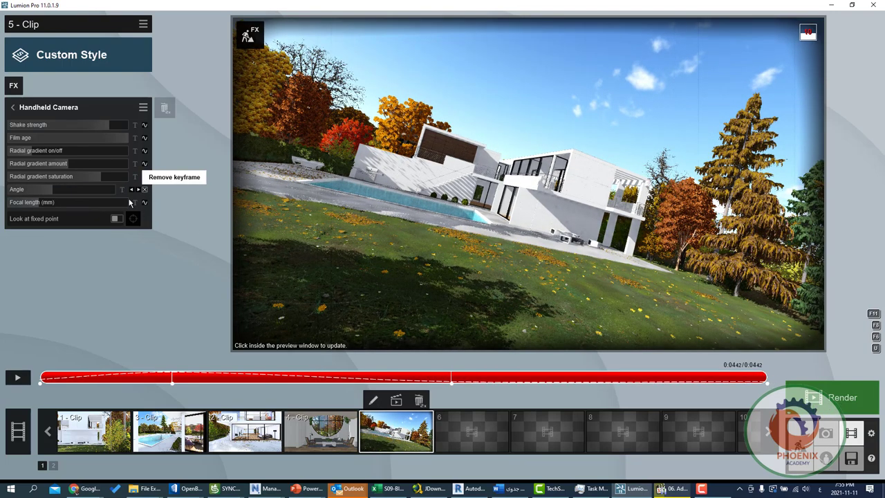
# Lengthen the focal length to about 116mm to zoom onto the balcony, and preview the clip
pyautogui.moveTo(84, 200); pyautogui.dragTo(88, 205)
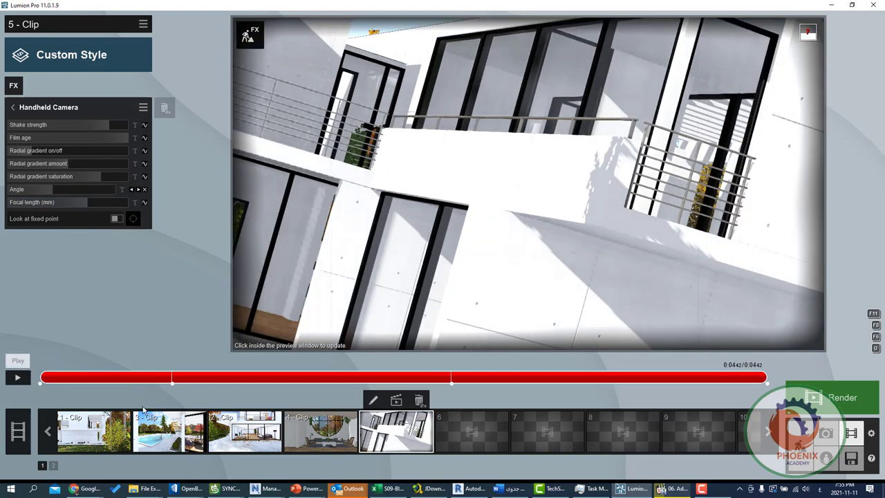
pyautogui.click(17, 377)
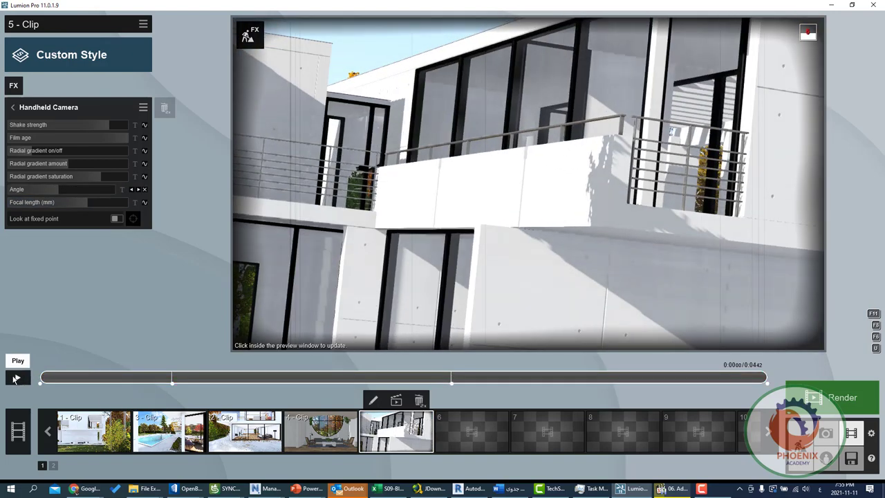
pyautogui.click(18, 377)
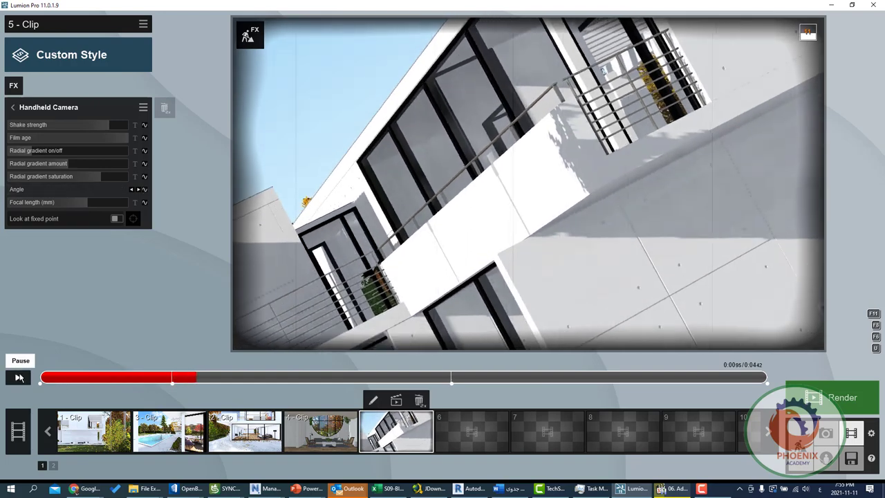
pyautogui.click(45, 385)
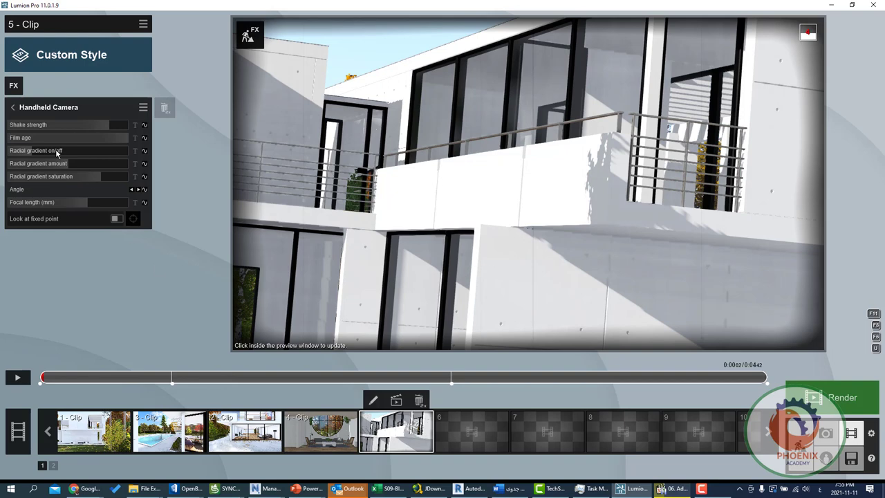
pyautogui.click(13, 85)
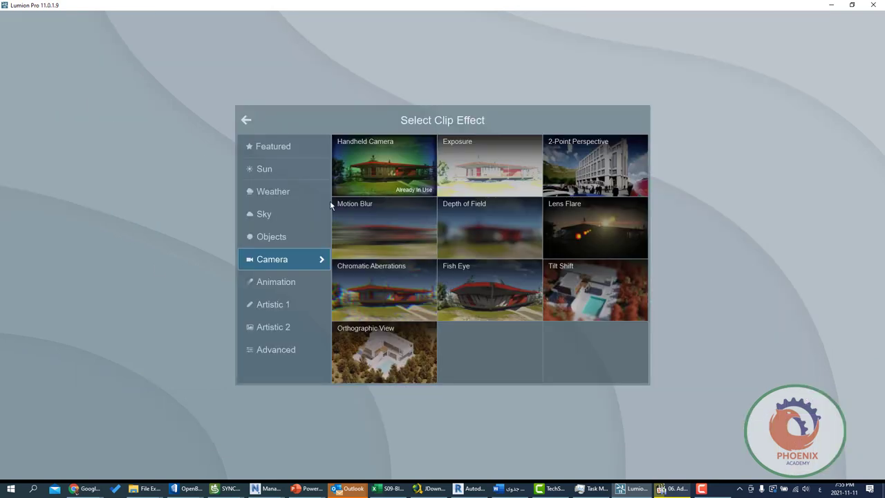
# Apply the Pastel Sketch effect from the Artistic 1 category to clip 5
pyautogui.click(283, 286)
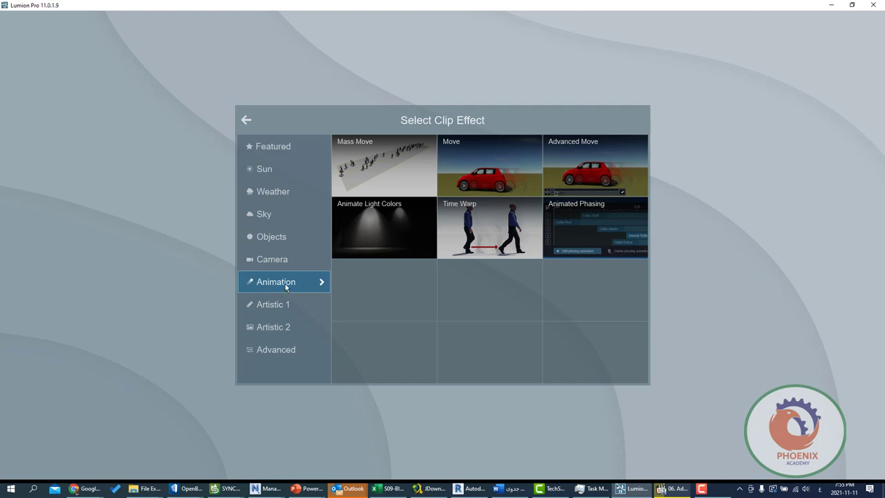
pyautogui.click(273, 308)
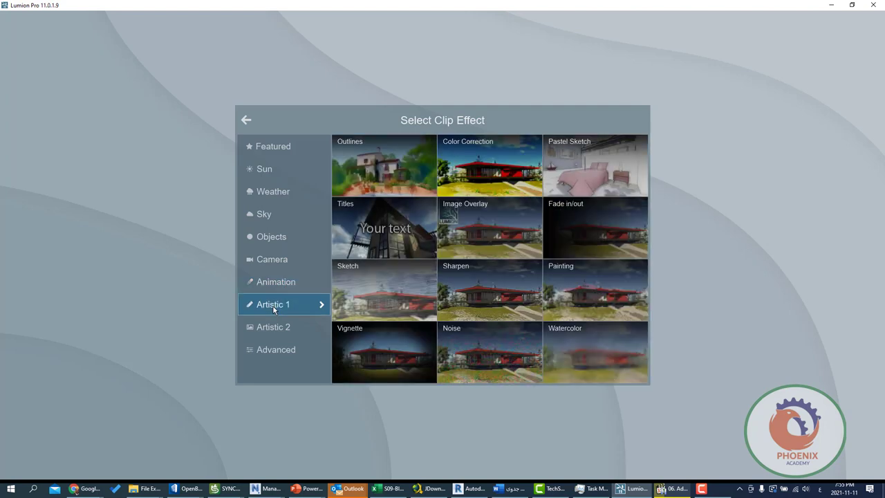
pyautogui.click(611, 176)
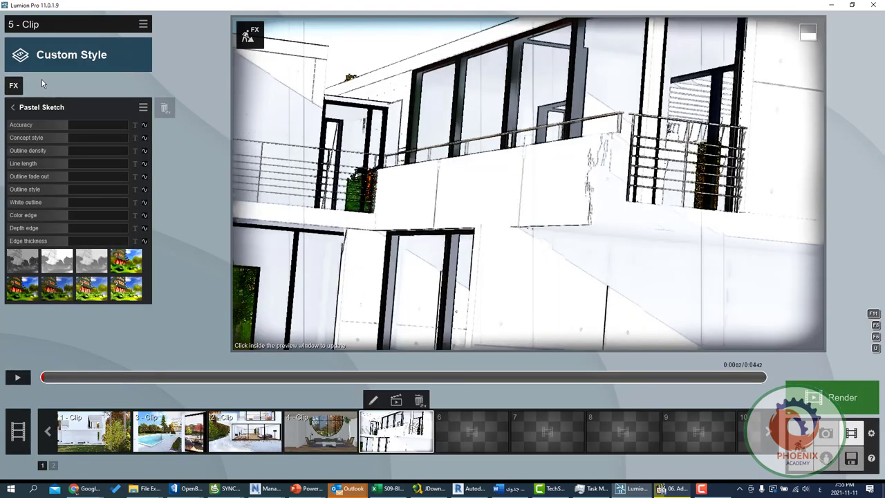
pyautogui.click(12, 108)
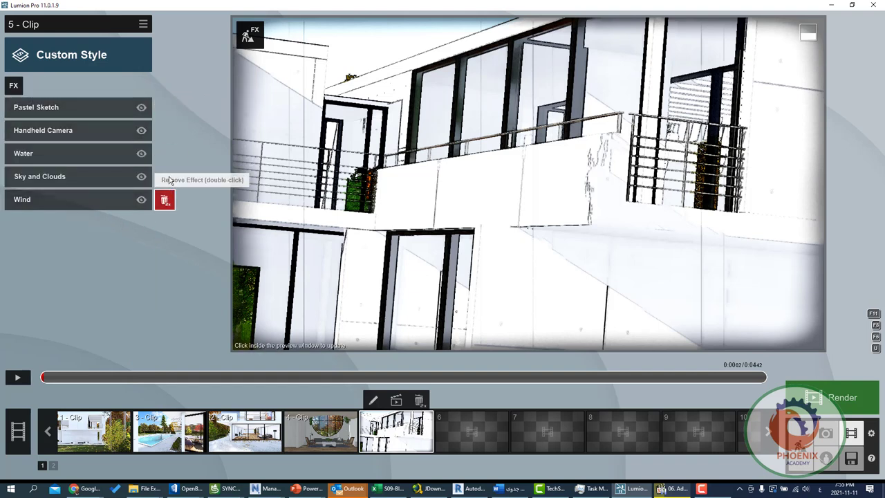
# Delete the Wind, Sky and Clouds, Water and Handheld Camera effects
pyautogui.doubleClick(164, 200)
pyautogui.doubleClick(164, 177)
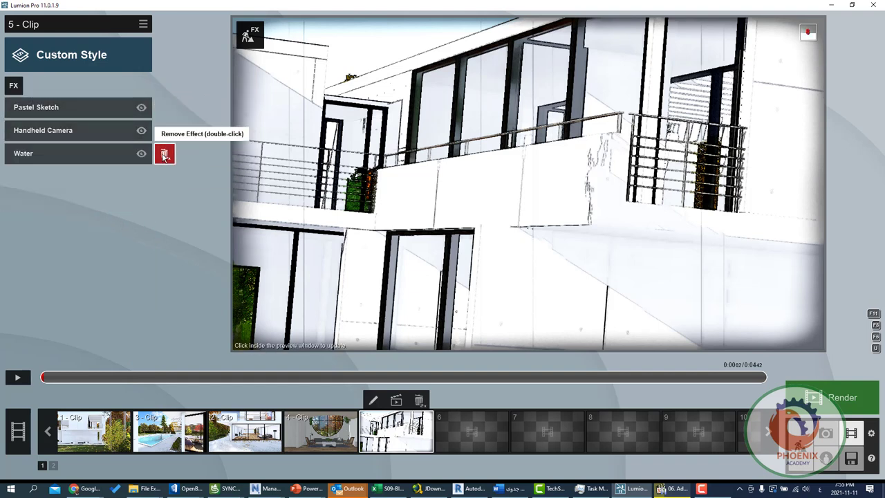
pyautogui.doubleClick(164, 152)
pyautogui.doubleClick(163, 133)
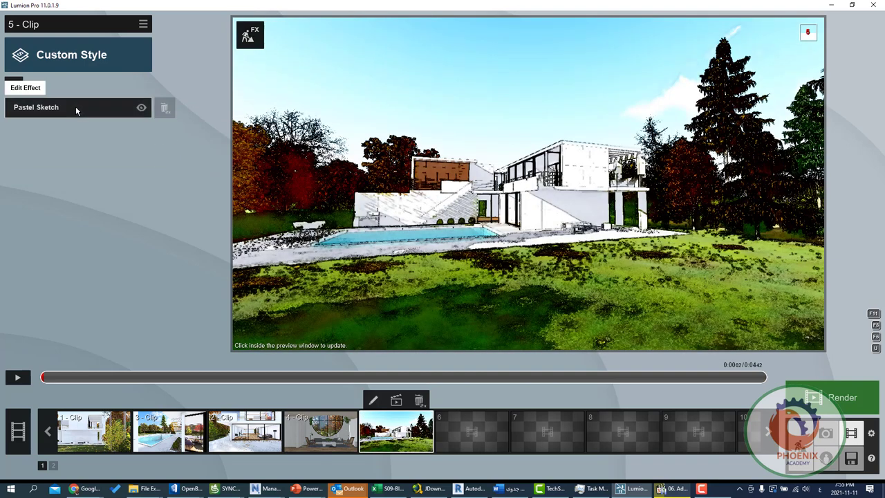
# Preview the sketched house by scrubbing and playing the clip
pyautogui.click(76, 106)
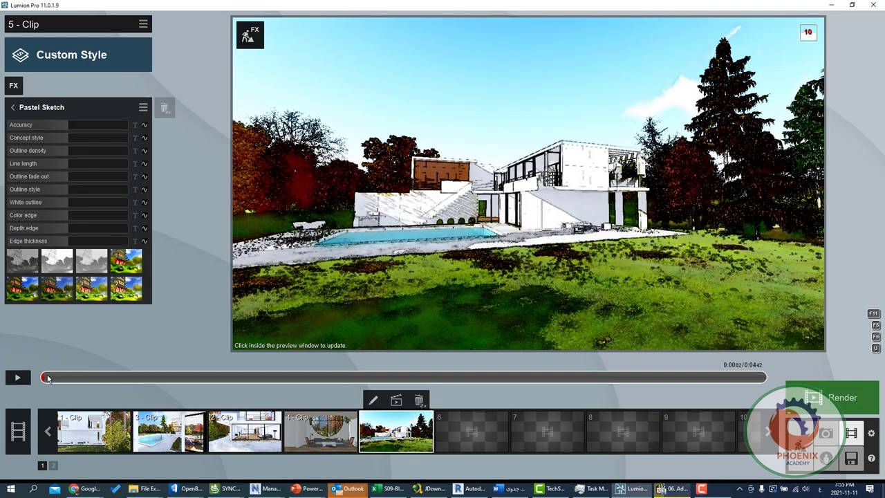
pyautogui.moveTo(47, 377); pyautogui.dragTo(211, 385)
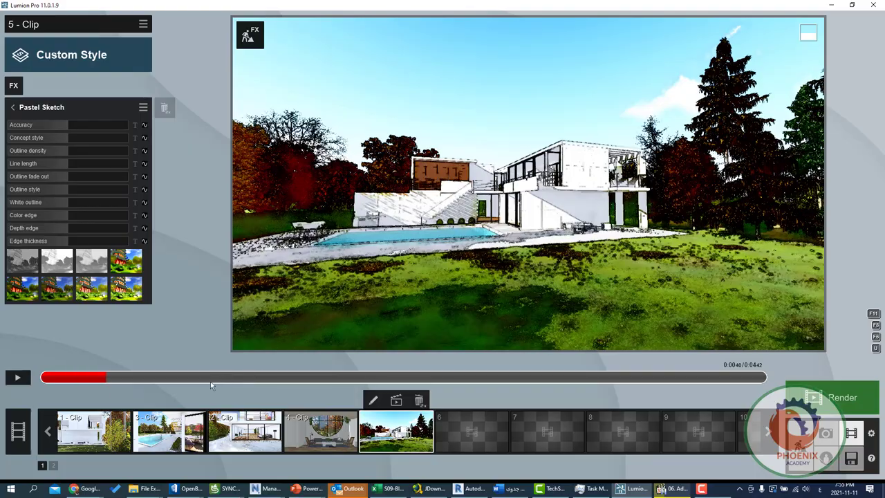
pyautogui.click(18, 378)
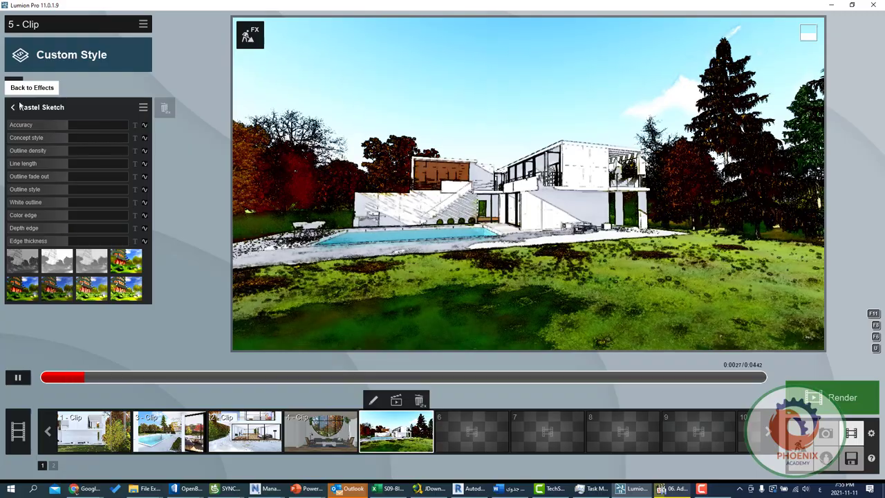
pyautogui.click(12, 107)
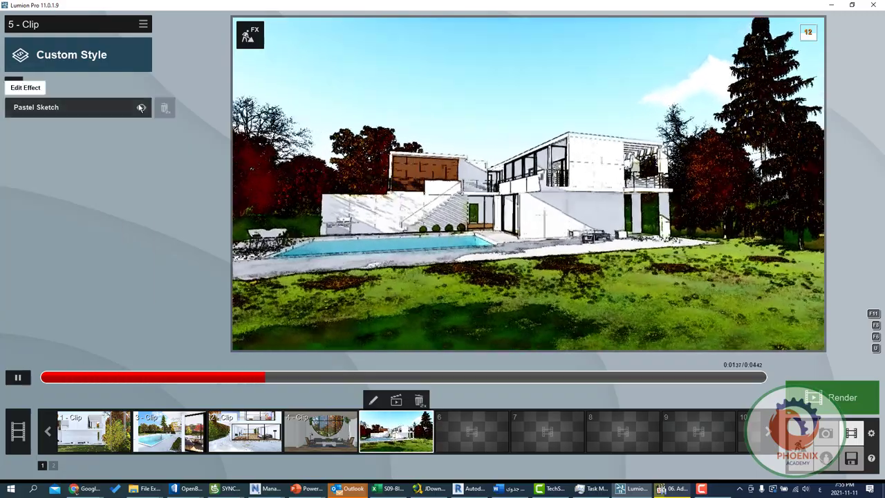
# Swap Pastel Sketch for a Vignette effect, increasing its amount and adjusting its softness
pyautogui.doubleClick(163, 108)
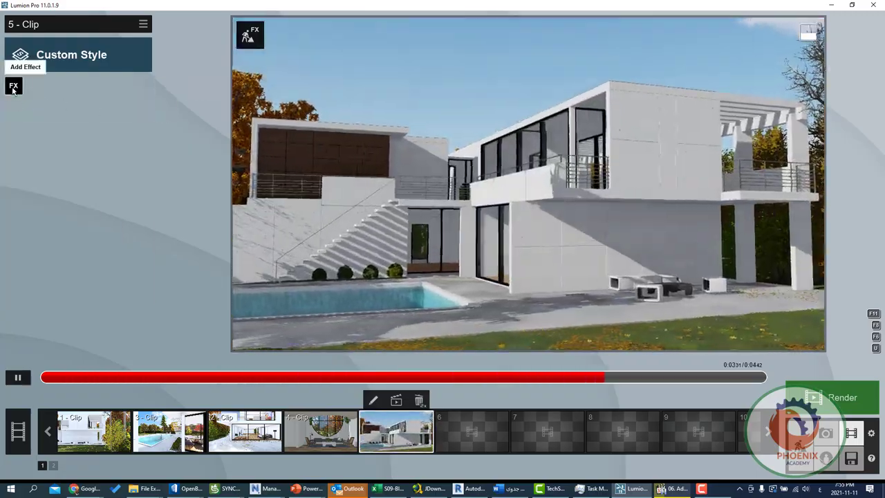
pyautogui.click(13, 87)
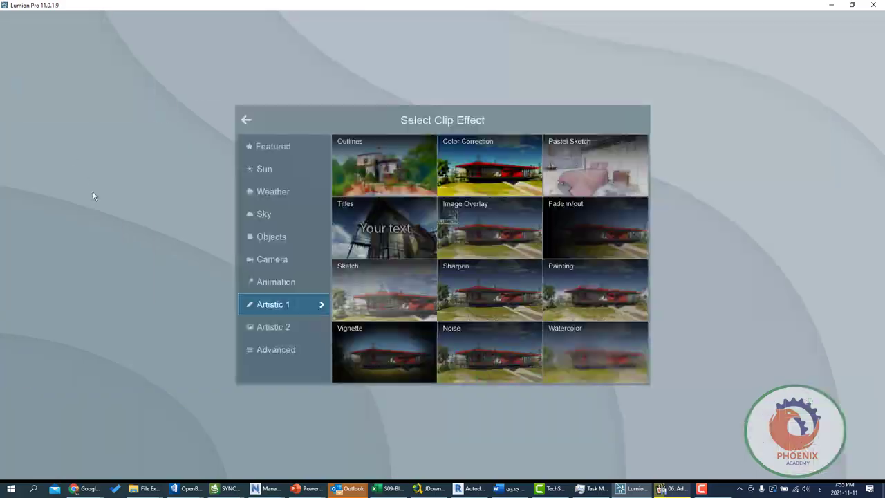
pyautogui.click(374, 353)
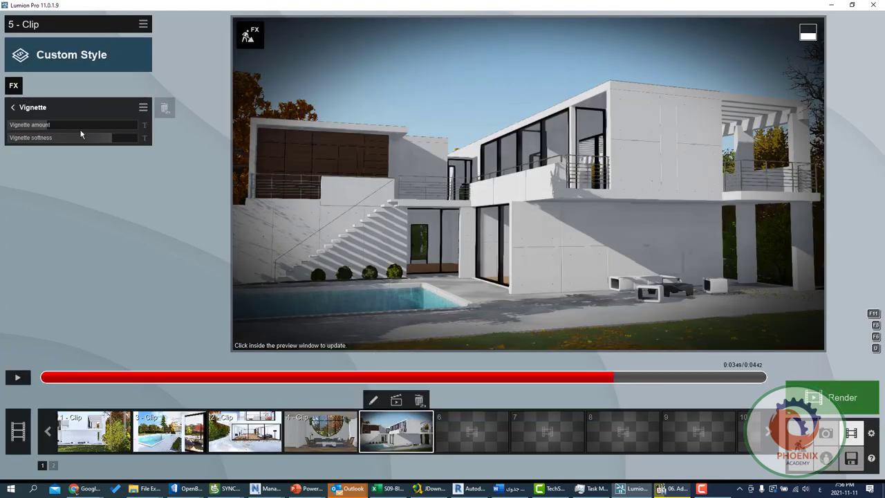
pyautogui.moveTo(43, 128); pyautogui.dragTo(64, 132)
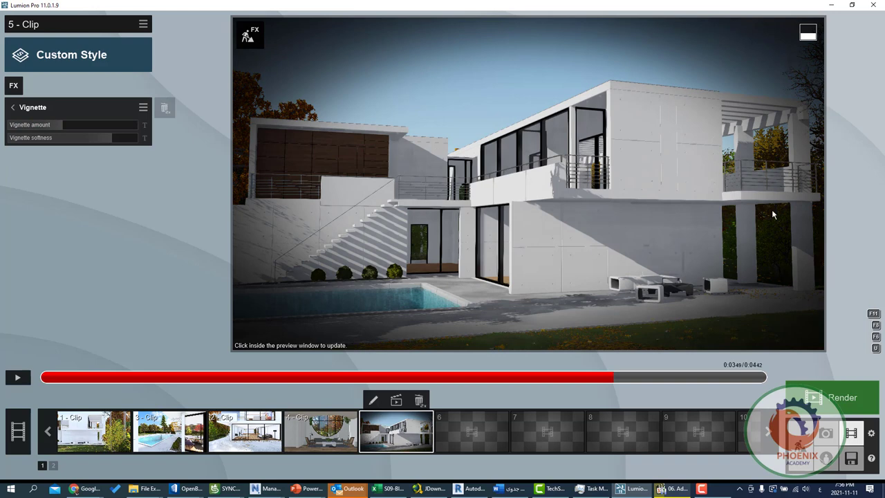
pyautogui.moveTo(98, 140); pyautogui.dragTo(51, 145)
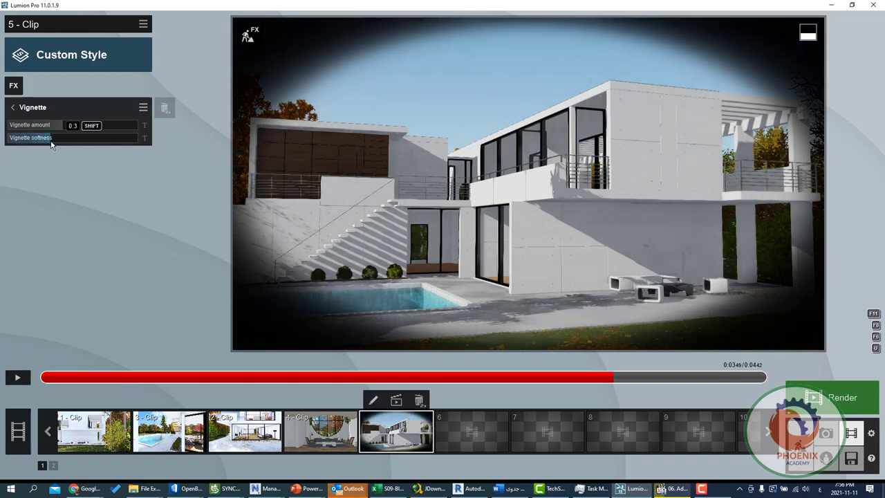
# Add the Blueprint effect from Artistic 2 and scrub the preview back near the start
pyautogui.click(13, 86)
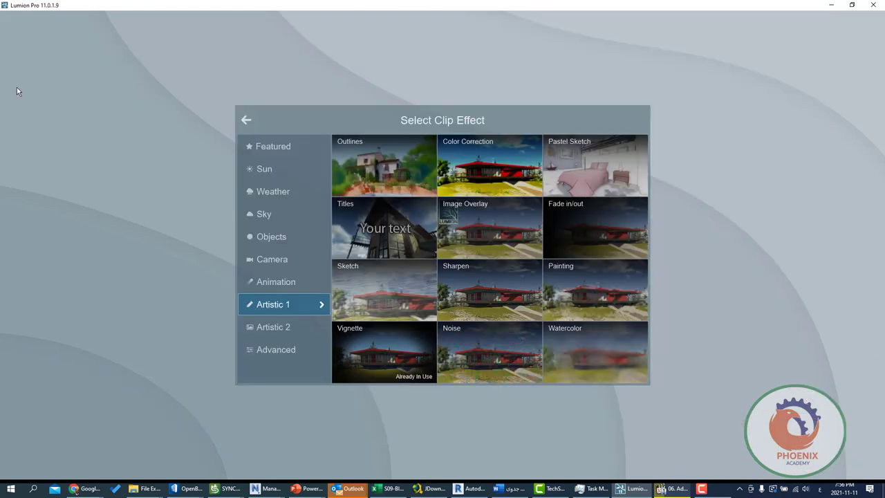
pyautogui.click(272, 334)
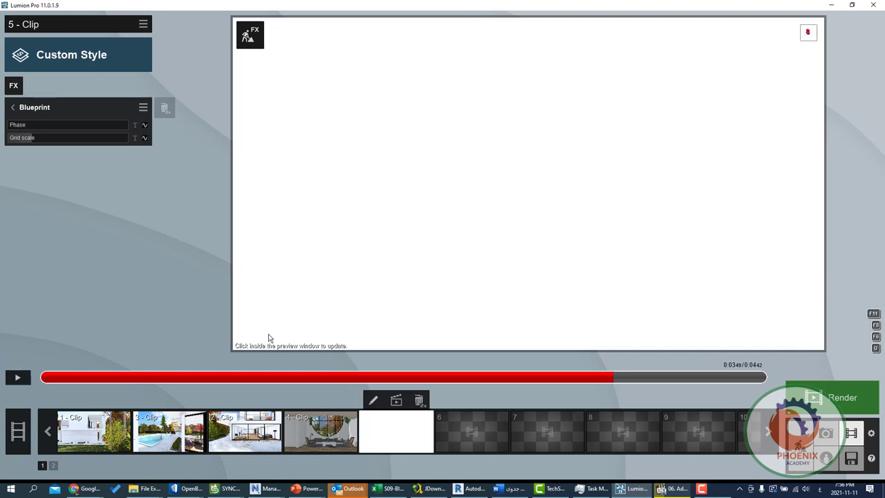
pyautogui.click(408, 378)
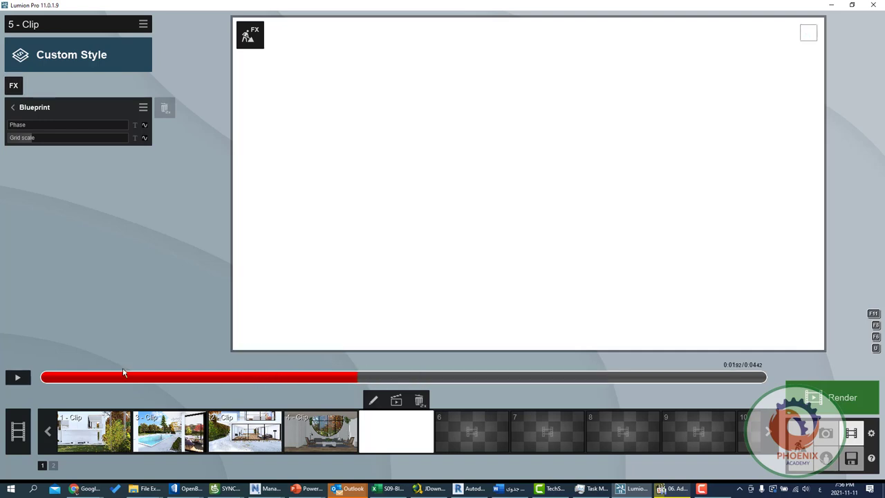
pyautogui.click(80, 376)
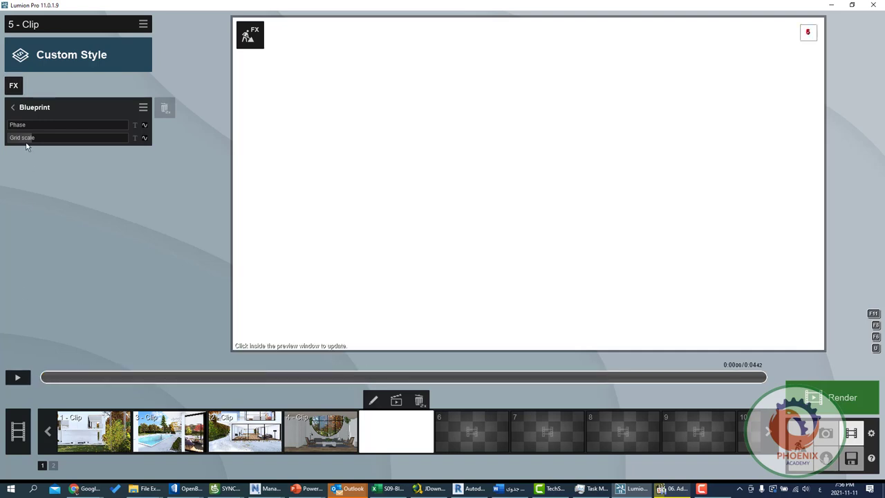
pyautogui.click(13, 107)
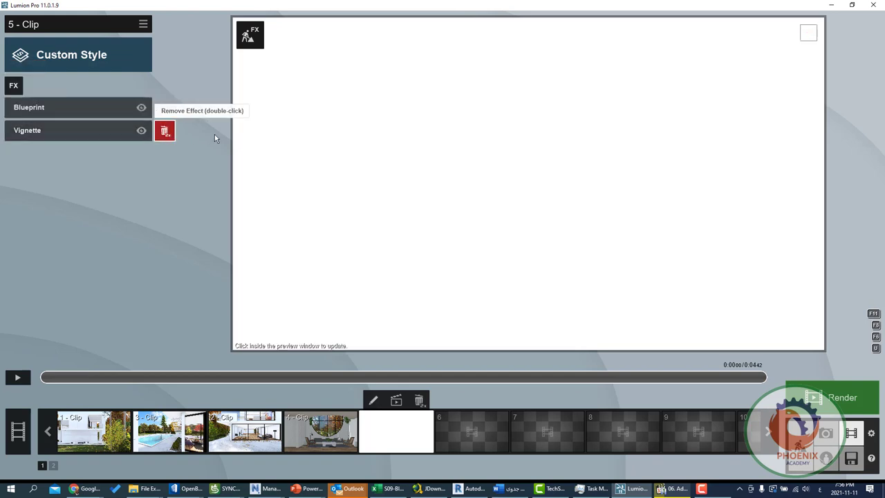
# Delete the Vignette effect and open the Blueprint settings at the clip's start
pyautogui.doubleClick(164, 131)
pyautogui.click(28, 107)
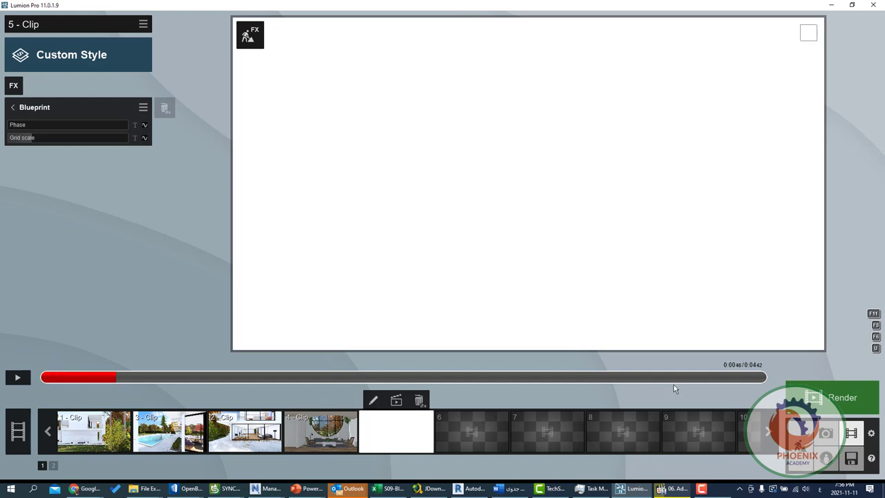
pyautogui.click(710, 378)
pyautogui.click(230, 379)
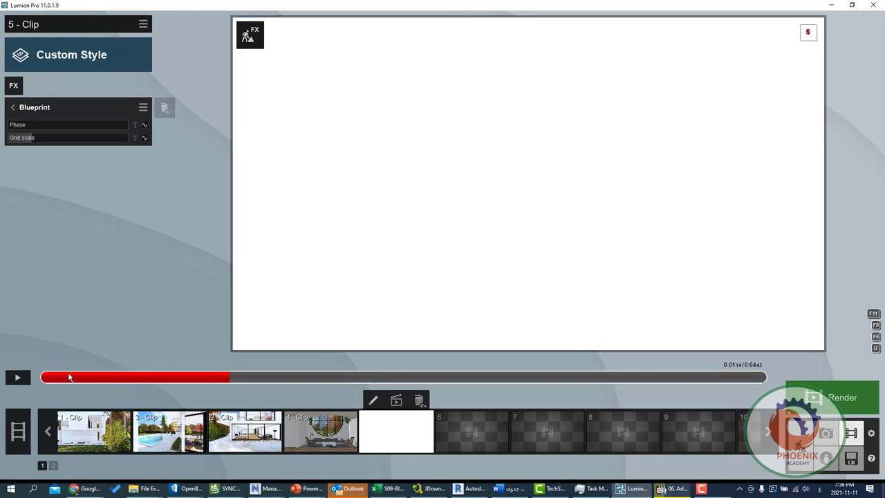
pyautogui.click(33, 377)
# Raise Blueprint Phase from 0.6 to about 0.8 and play the preview to check
pyautogui.click(76, 125)
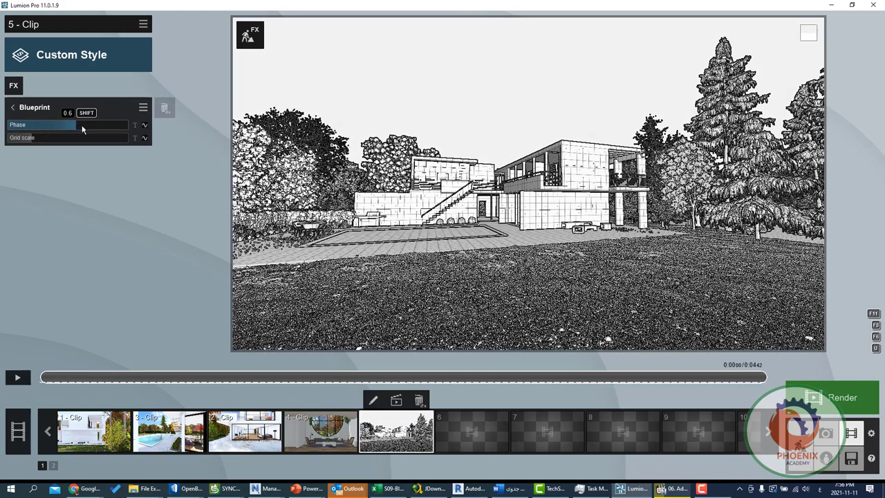
pyautogui.moveTo(76, 126)
pyautogui.mouseDown()
pyautogui.moveTo(114, 126)
pyautogui.moveTo(99, 125)
pyautogui.mouseUp()
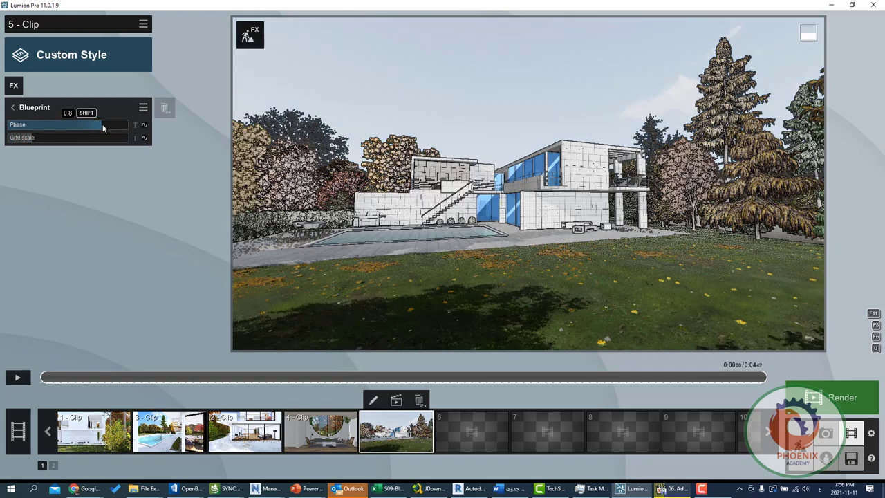
pyautogui.click(18, 377)
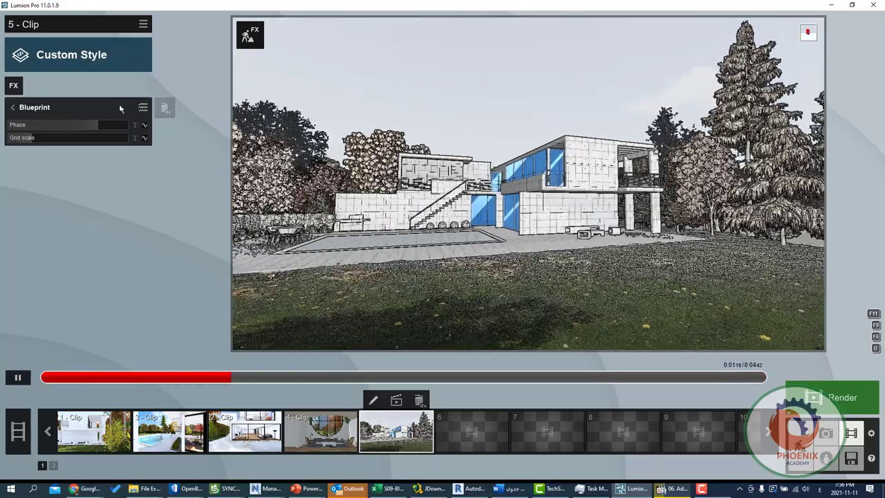
pyautogui.click(9, 378)
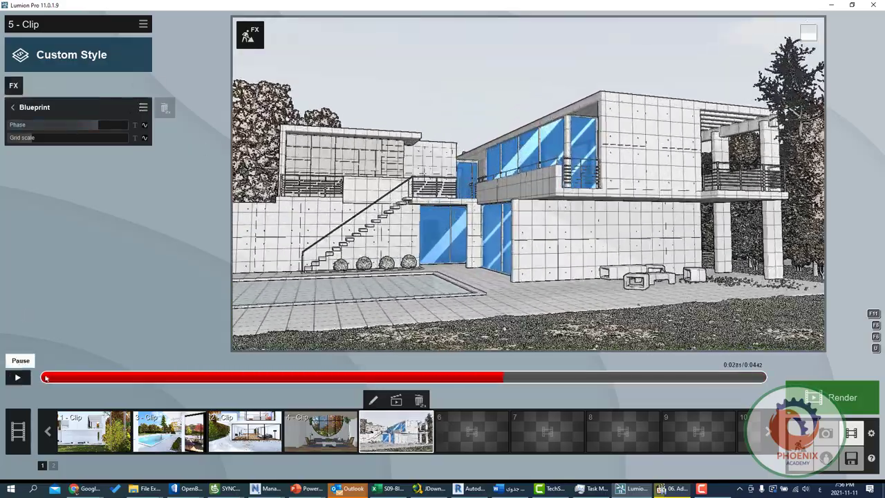
pyautogui.click(43, 378)
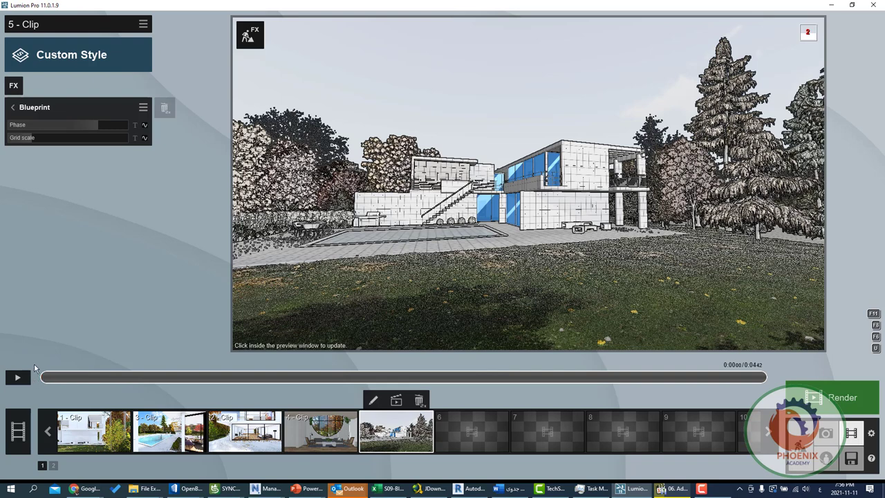
# Keyframe Blueprint Phase to reach 1.0 at the clip's end, then play from the start
pyautogui.click(145, 125)
pyautogui.click(726, 377)
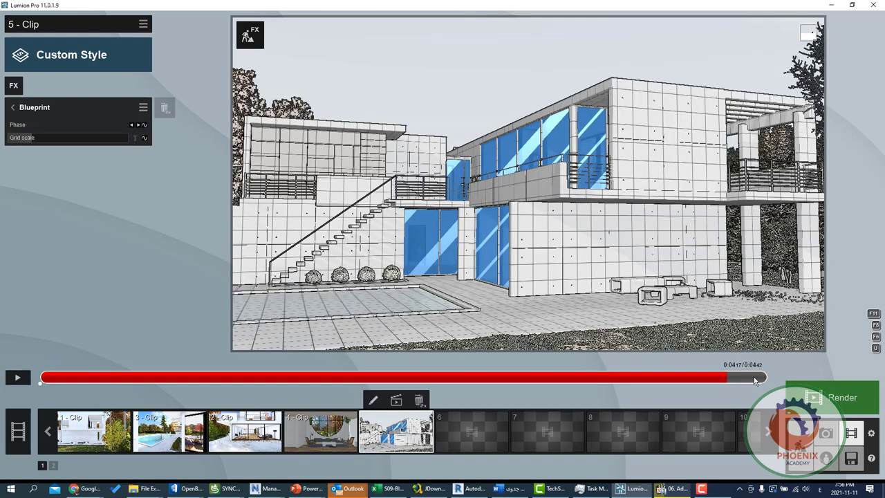
pyautogui.moveTo(755, 380); pyautogui.dragTo(785, 378)
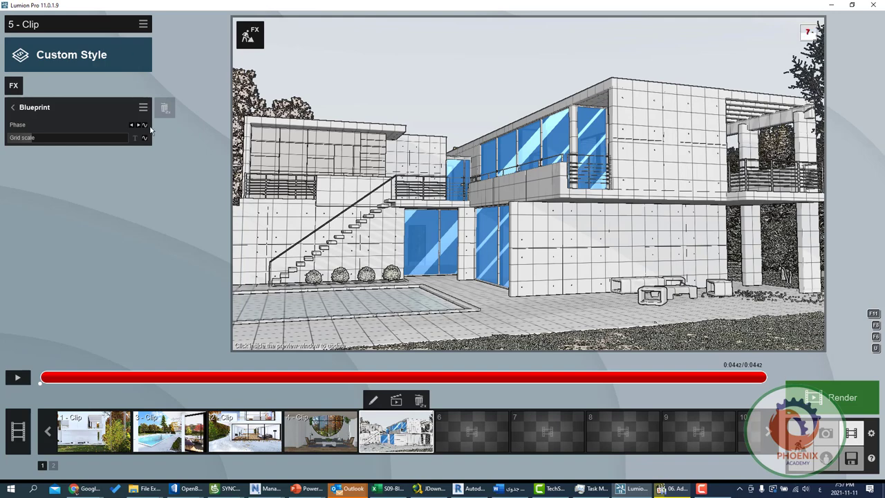
pyautogui.click(114, 125)
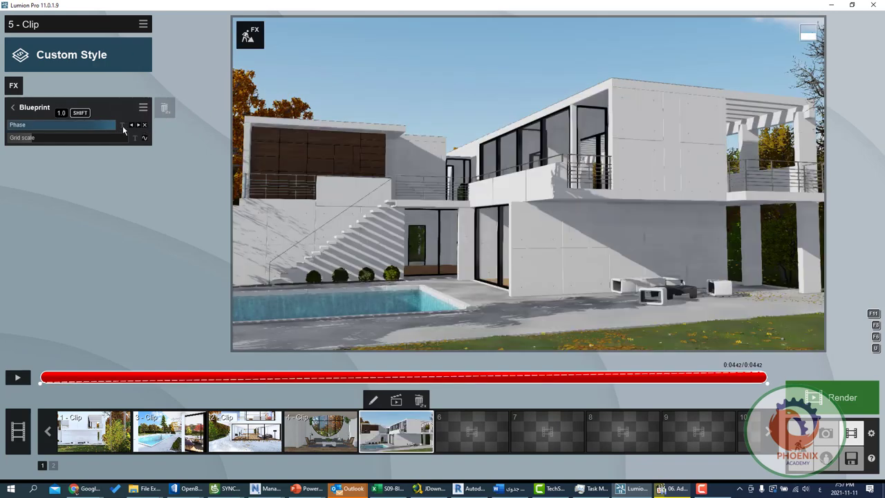
pyautogui.click(131, 125)
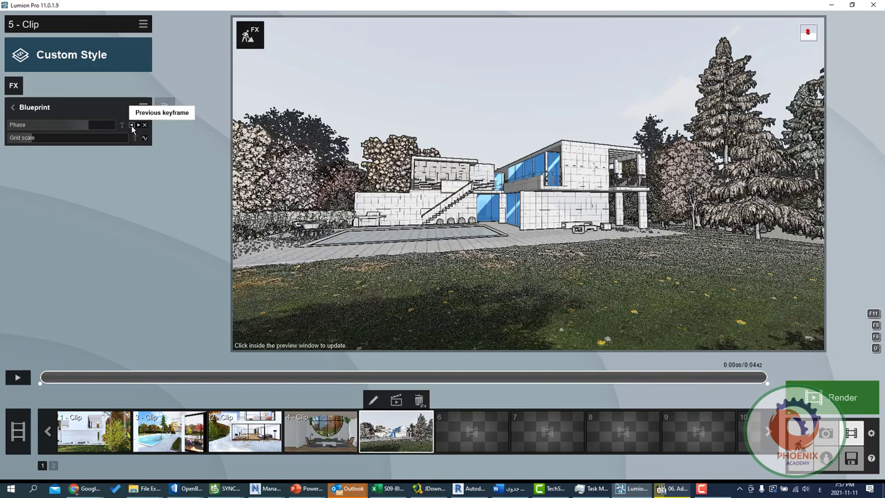
pyautogui.click(139, 125)
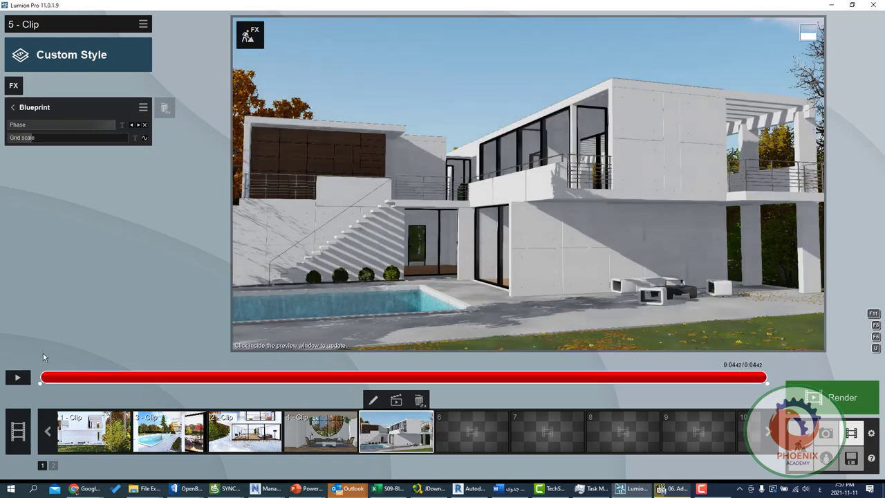
pyautogui.click(42, 379)
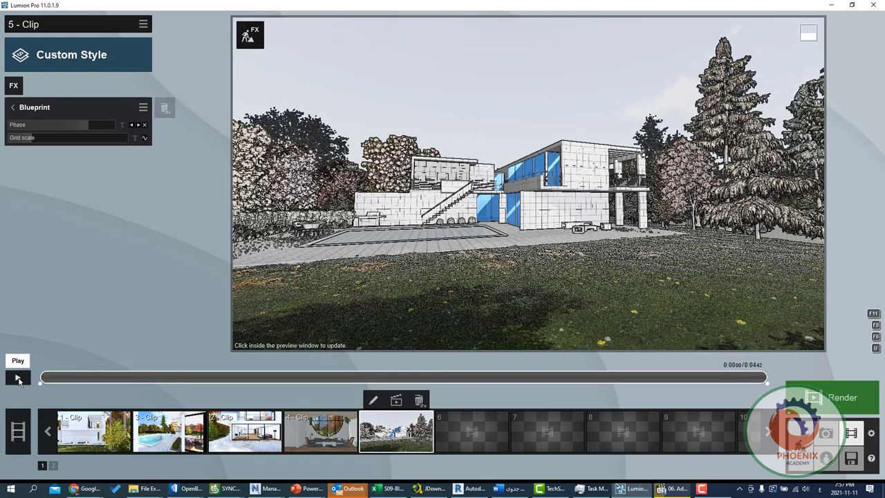
pyautogui.press('space')
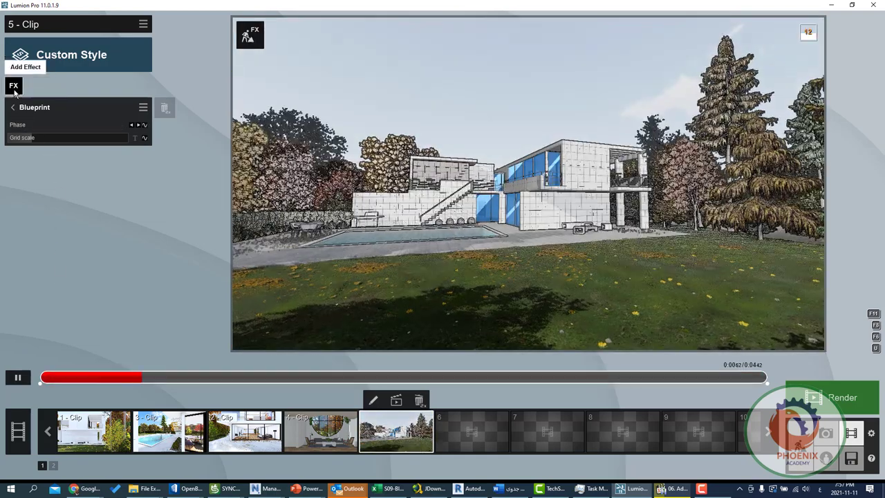
# Place the walking man model from People and Animals beside the pool, then return to Movie mode
pyautogui.click(13, 85)
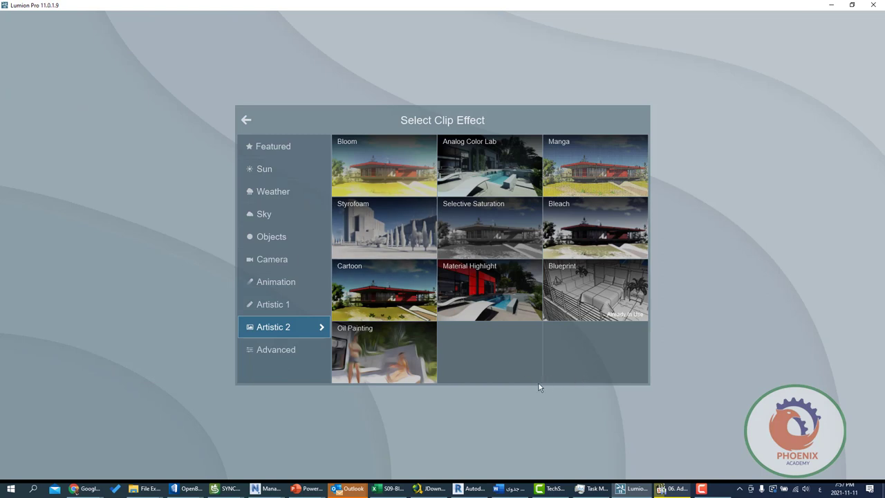
pyautogui.click(276, 283)
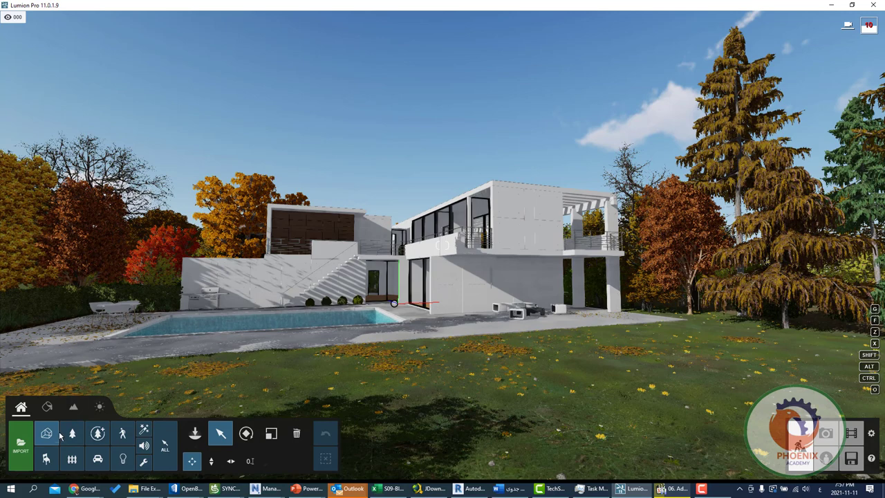
pyautogui.click(123, 433)
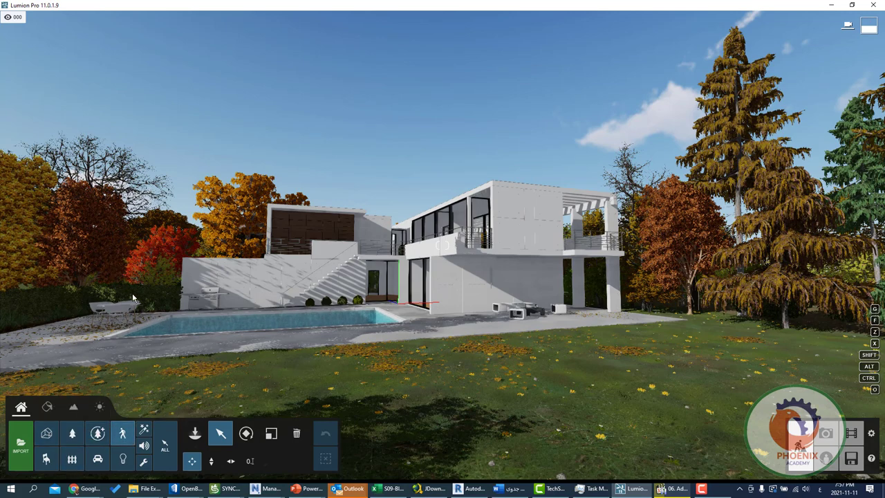
pyautogui.click(195, 433)
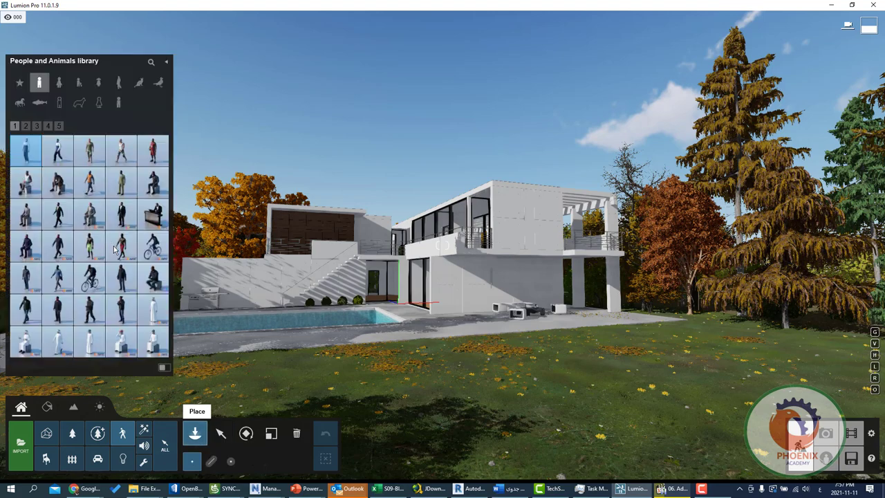
pyautogui.click(58, 346)
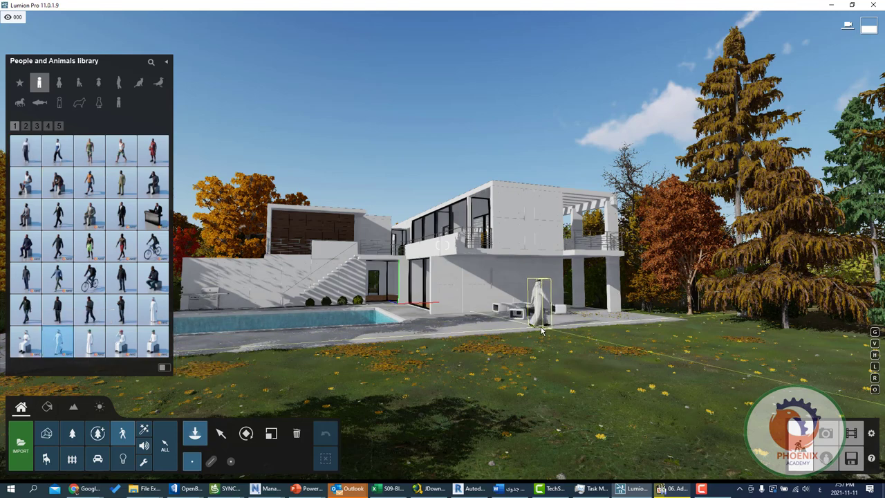
pyautogui.click(207, 348)
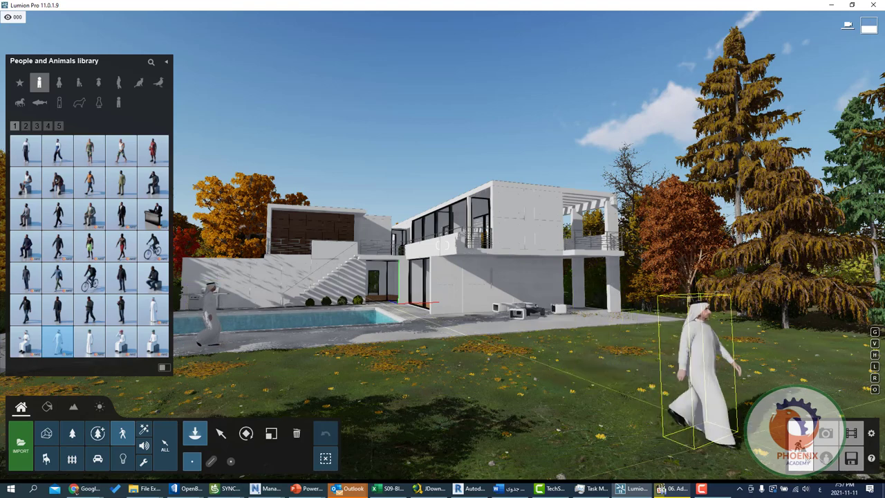
pyautogui.click(851, 433)
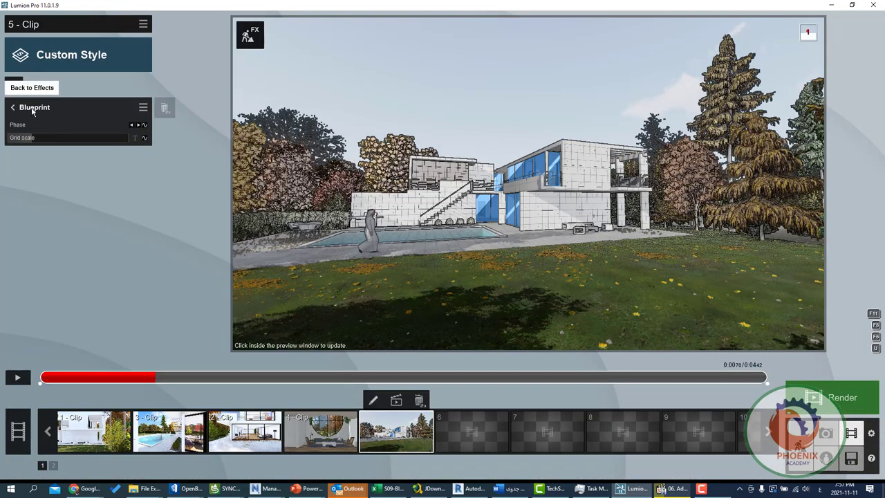
# Add a Move effect that walks the man from the pool edge to beside the house's right corner
pyautogui.click(14, 87)
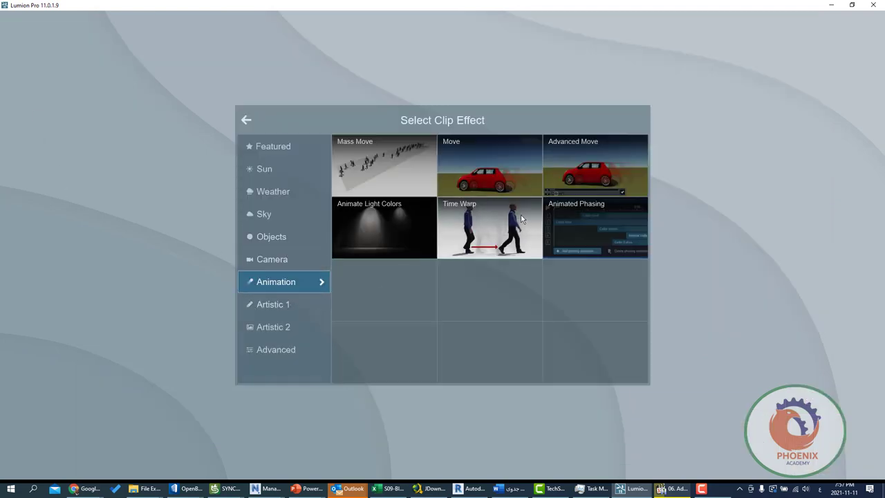
pyautogui.click(462, 182)
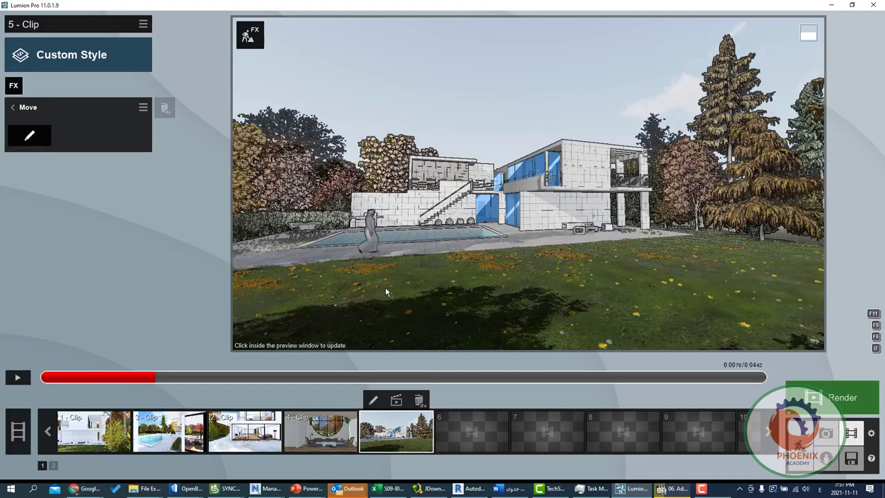
pyautogui.click(31, 138)
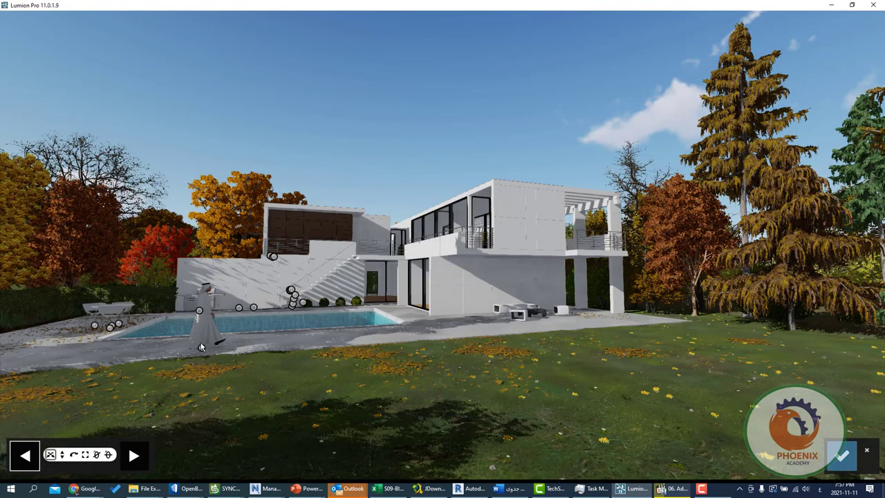
pyautogui.click(200, 347)
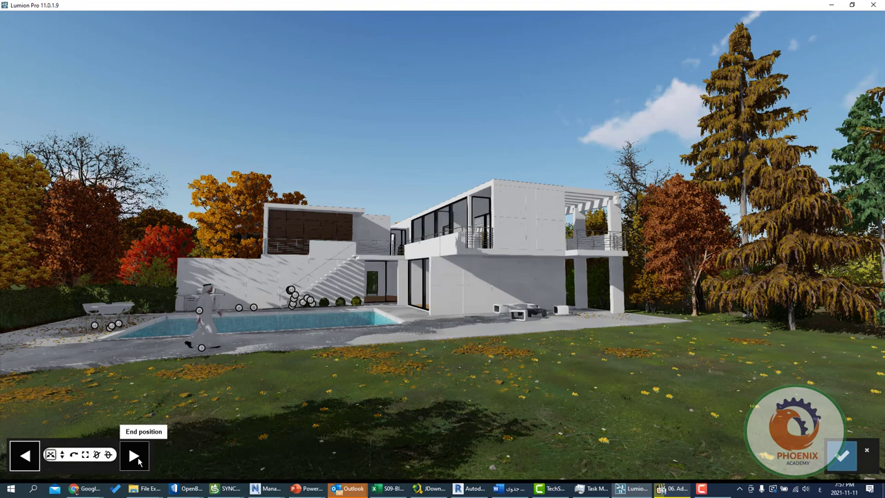
pyautogui.click(134, 456)
pyautogui.moveTo(200, 349); pyautogui.dragTo(635, 322)
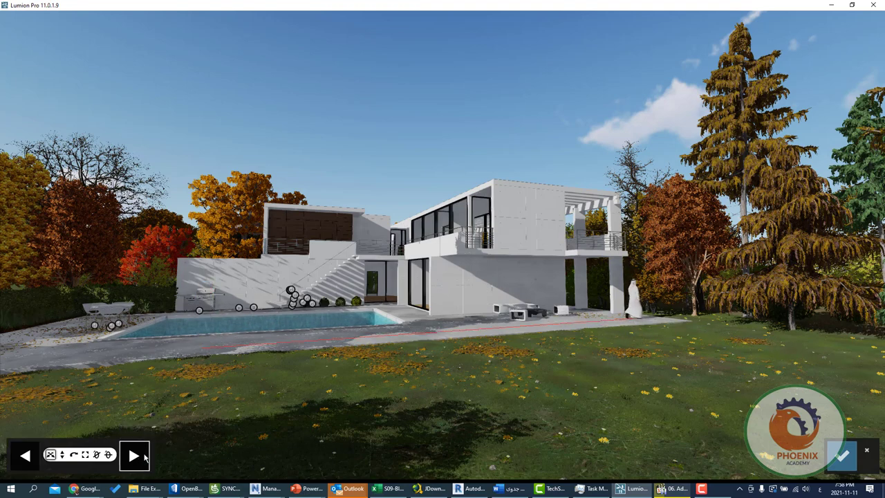
pyautogui.click(135, 456)
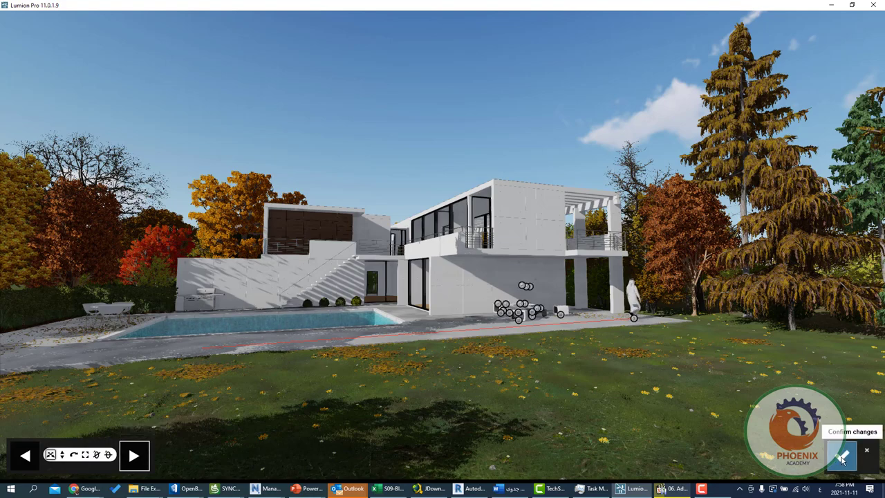
pyautogui.click(842, 457)
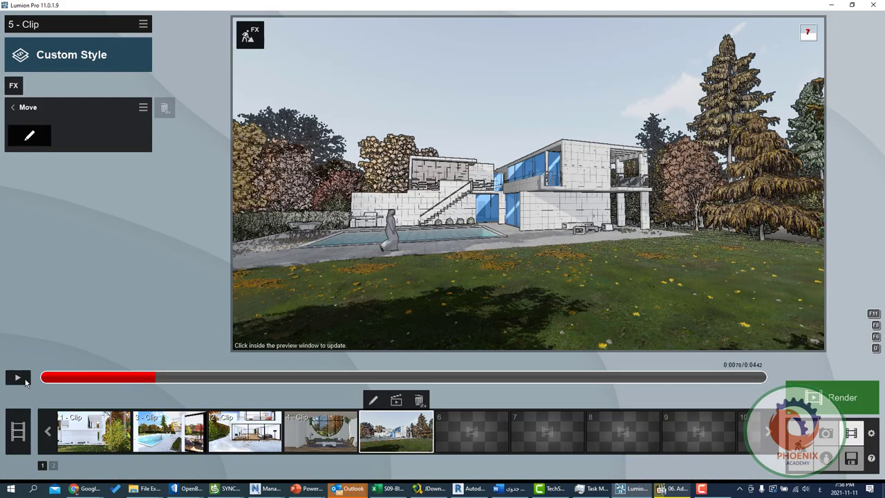
pyautogui.click(25, 383)
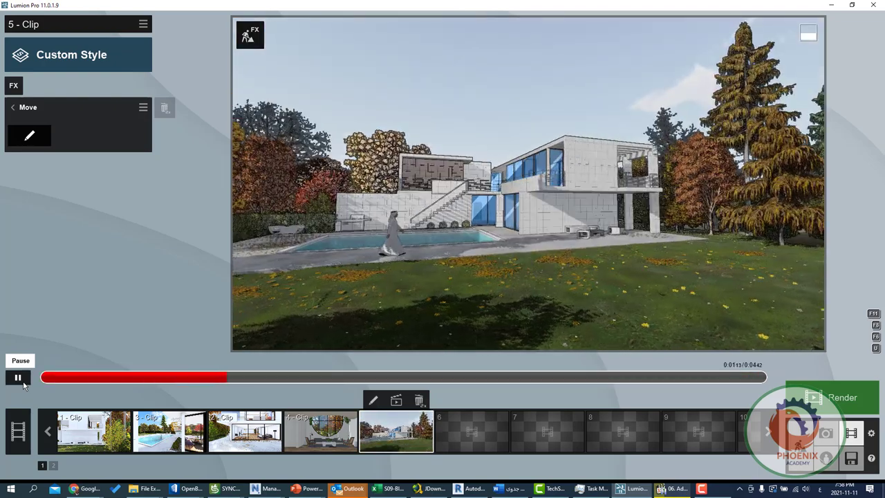
pyautogui.click(18, 378)
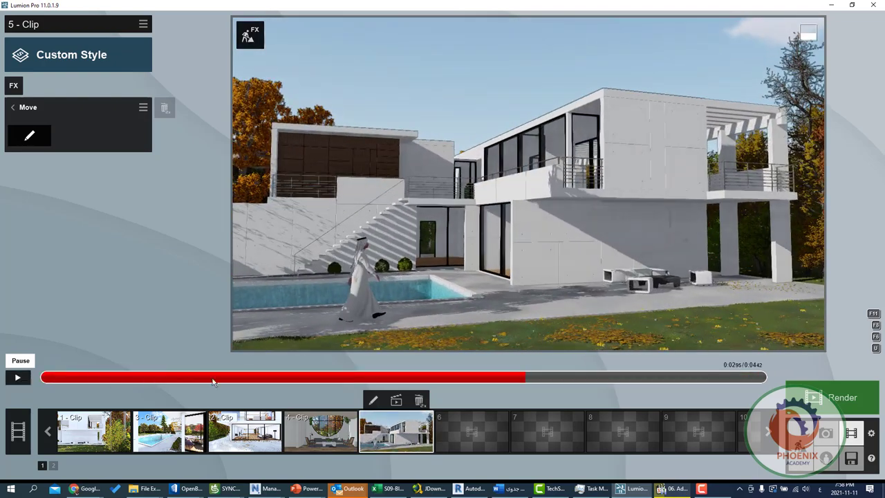